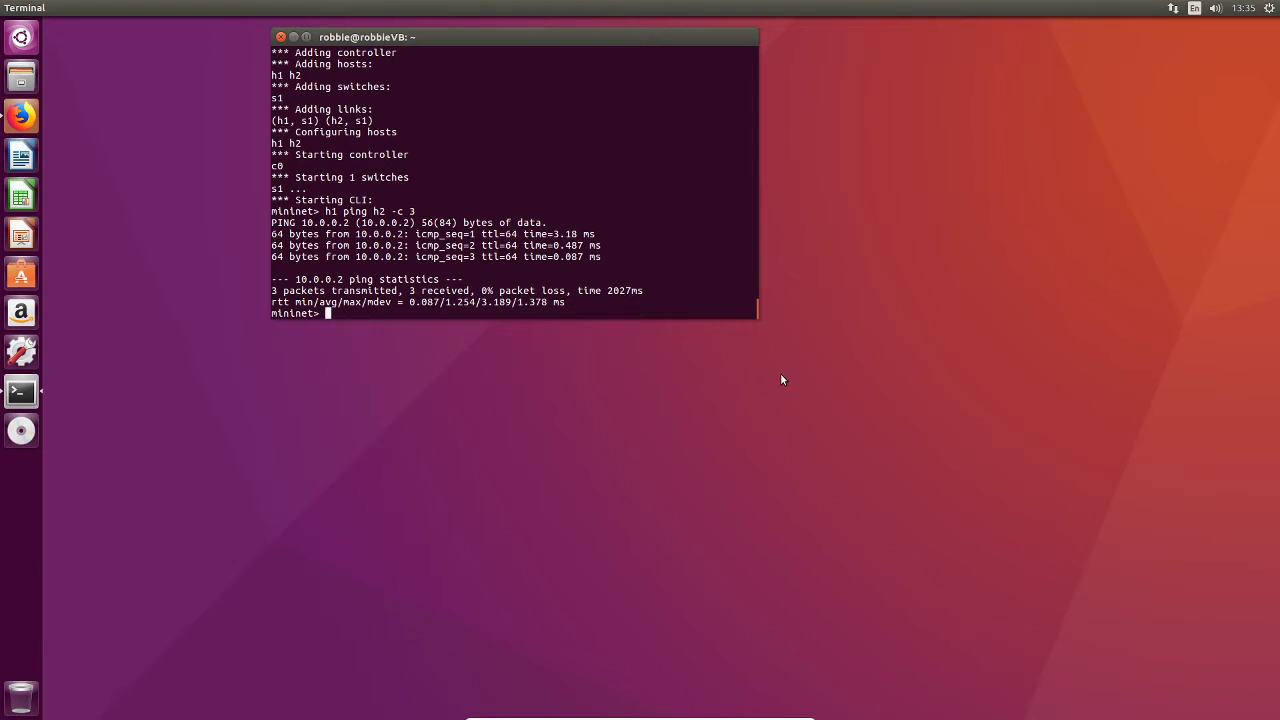
# Step: Enlarge the terminal window and exit the Mininet CLI
pyautogui.write('exit')
pyautogui.press('BackSpace')
pyautogui.press('BackSpace')
pyautogui.press('BackSpace')
pyautogui.press('BackSpace')
pyautogui.moveTo(758, 316); pyautogui.dragTo(758, 488)
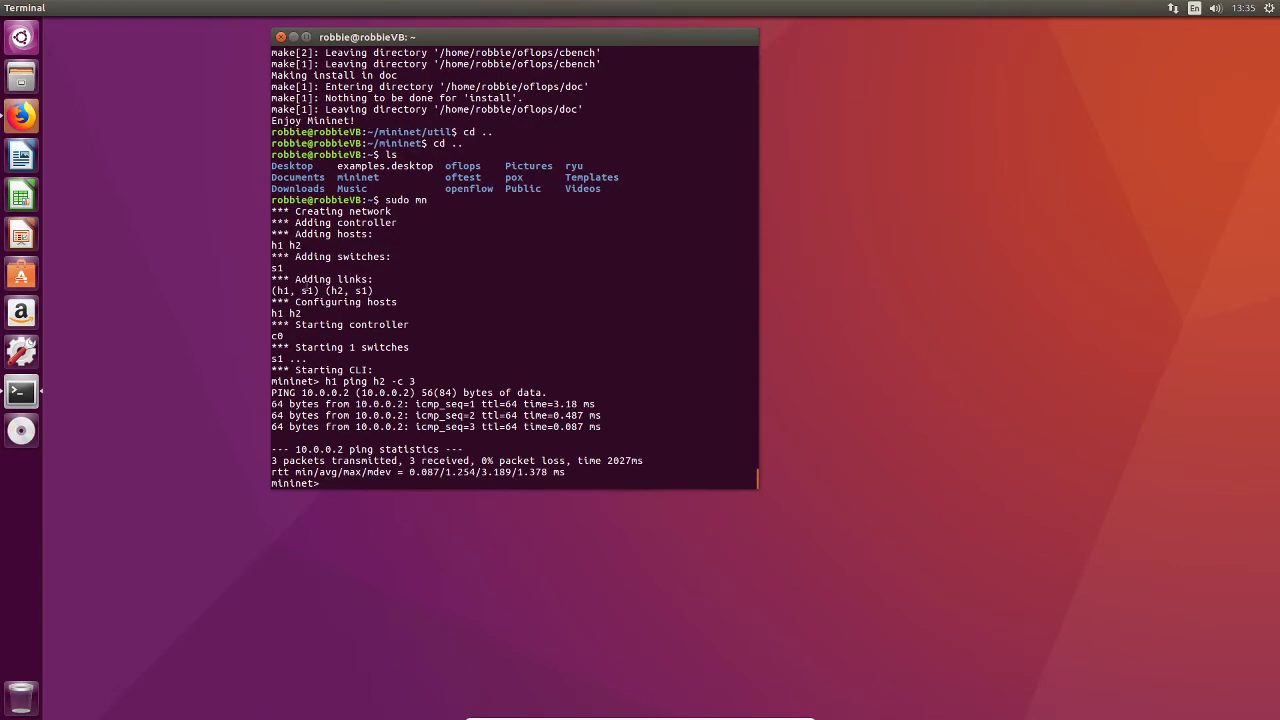
pyautogui.write('exit')
pyautogui.press('Return')
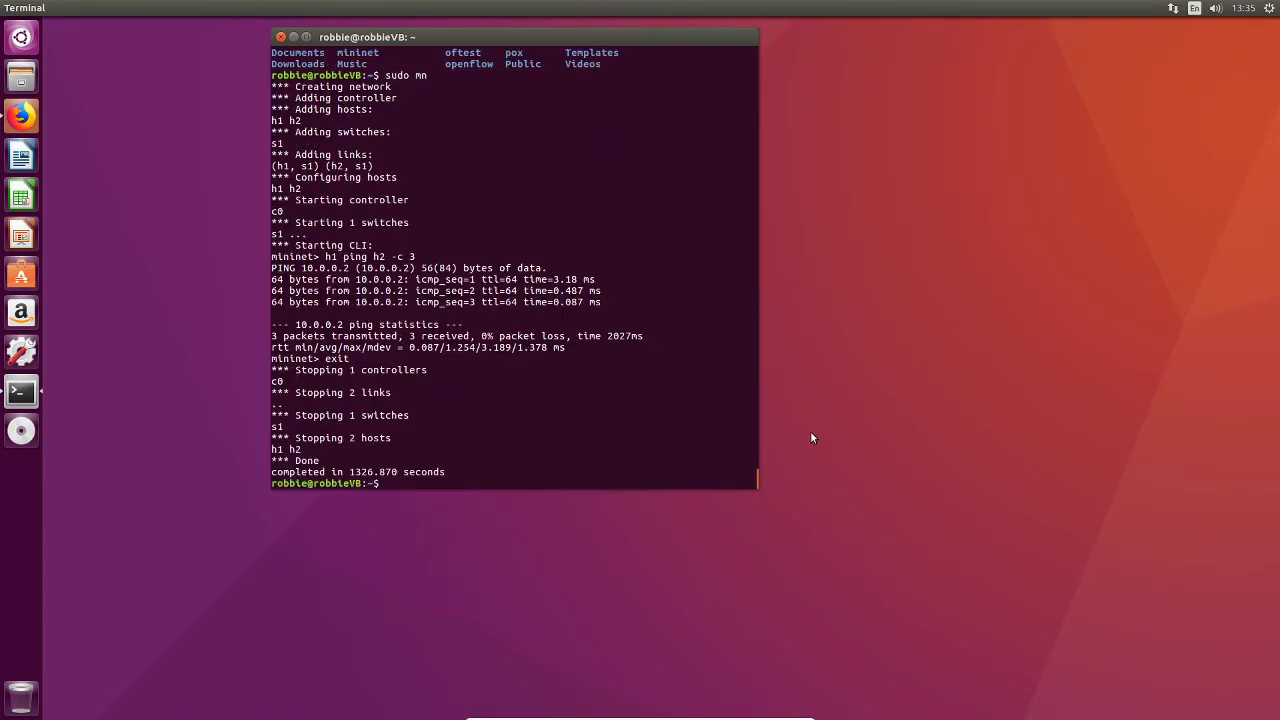
# Step: Clean up leftover Mininet state with sudo mn -c
pyautogui.write('sudo mn -c')
pyautogui.press('Return')
pyautogui.press('Return')
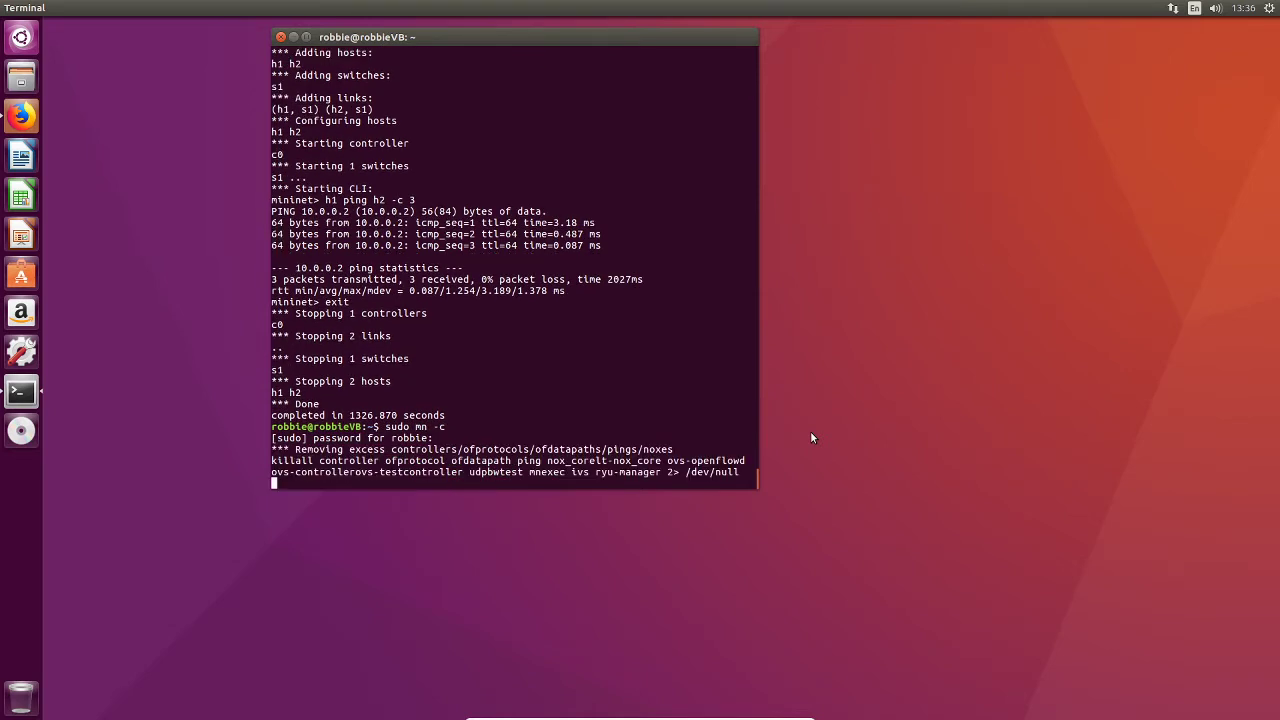
# Step: Kill any processes using TCP port 80 with sudo fuser -k 80/tcp
pyautogui.write('sudo')
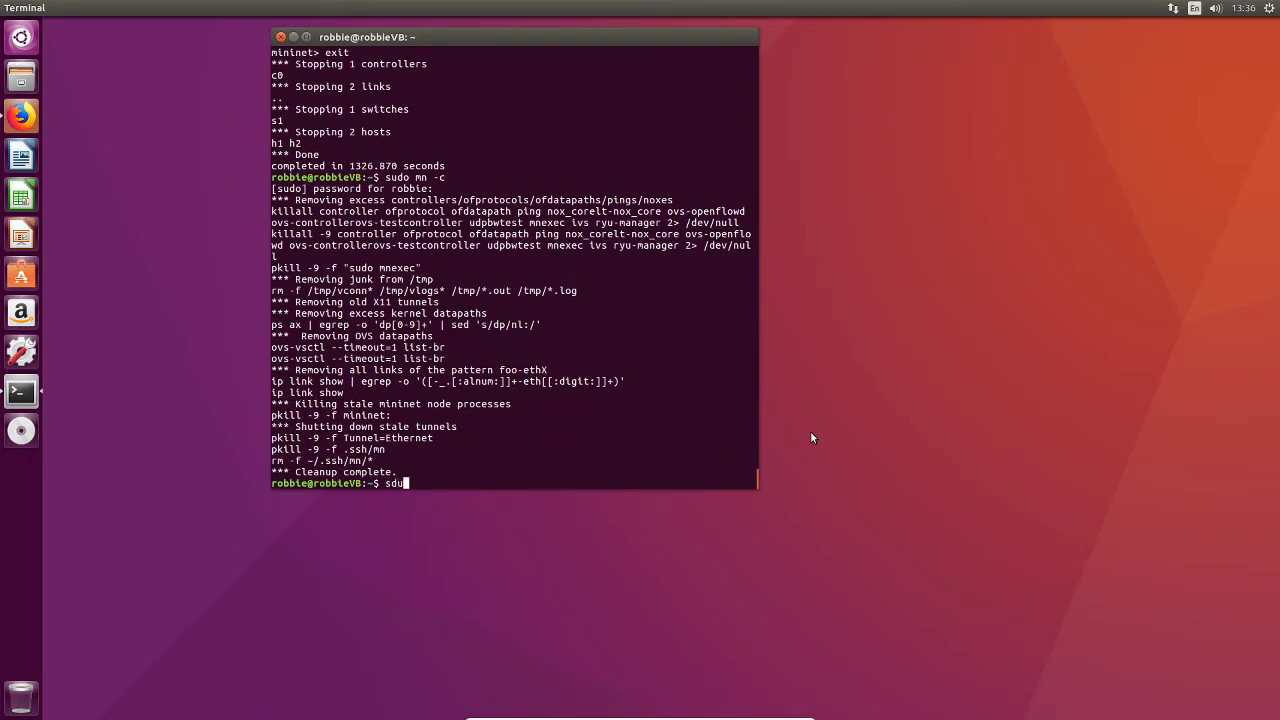
pyautogui.press('BackSpace')
pyautogui.press('BackSpace')
pyautogui.press('BackSpace')
pyautogui.press('BackSpace')
pyautogui.write('sudo')
pyautogui.write('fuser -k 80/tcp')
pyautogui.press('Return')
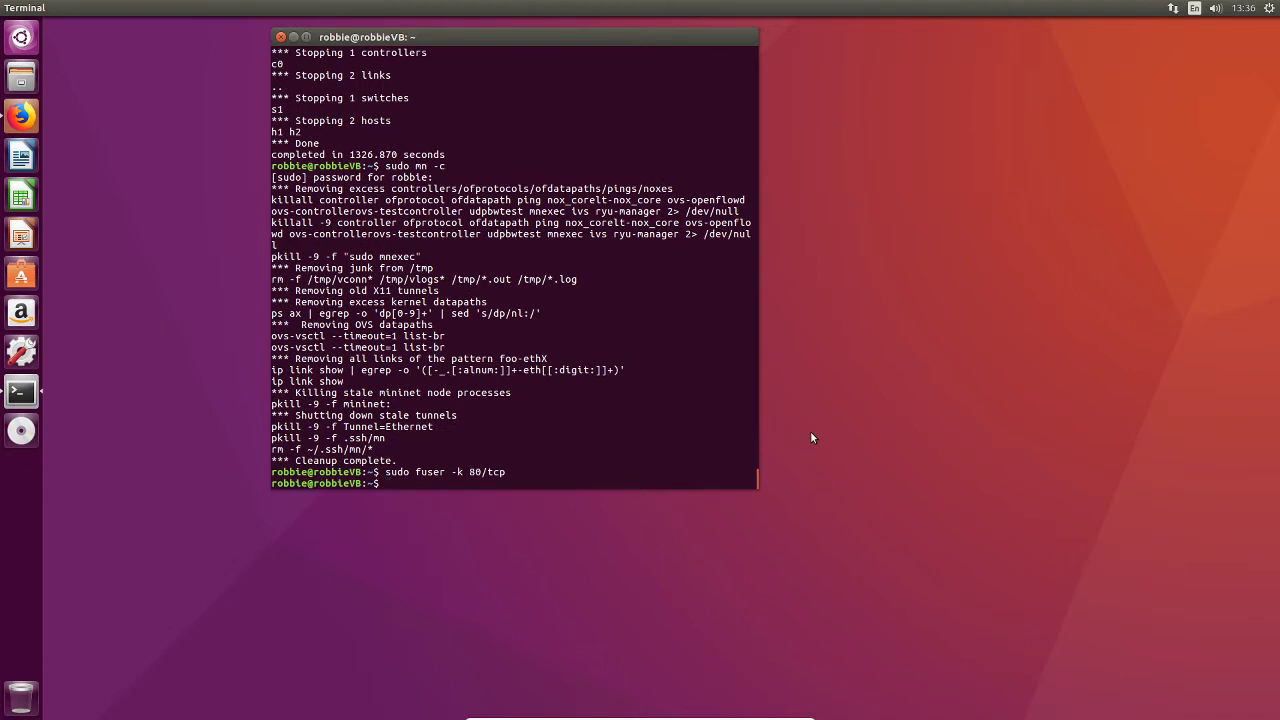
# Step: Clear the terminal screen
pyautogui.write('clearn')
pyautogui.press('Return')
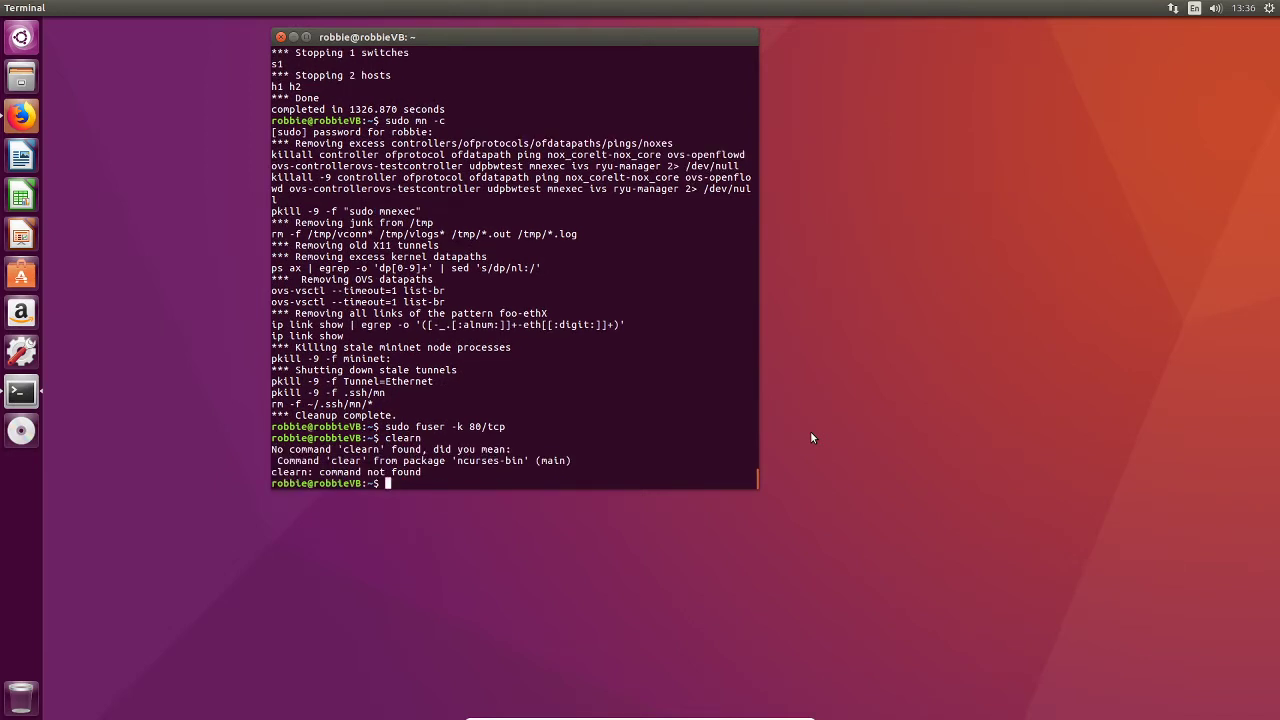
pyautogui.write('clear')
pyautogui.press('Return')
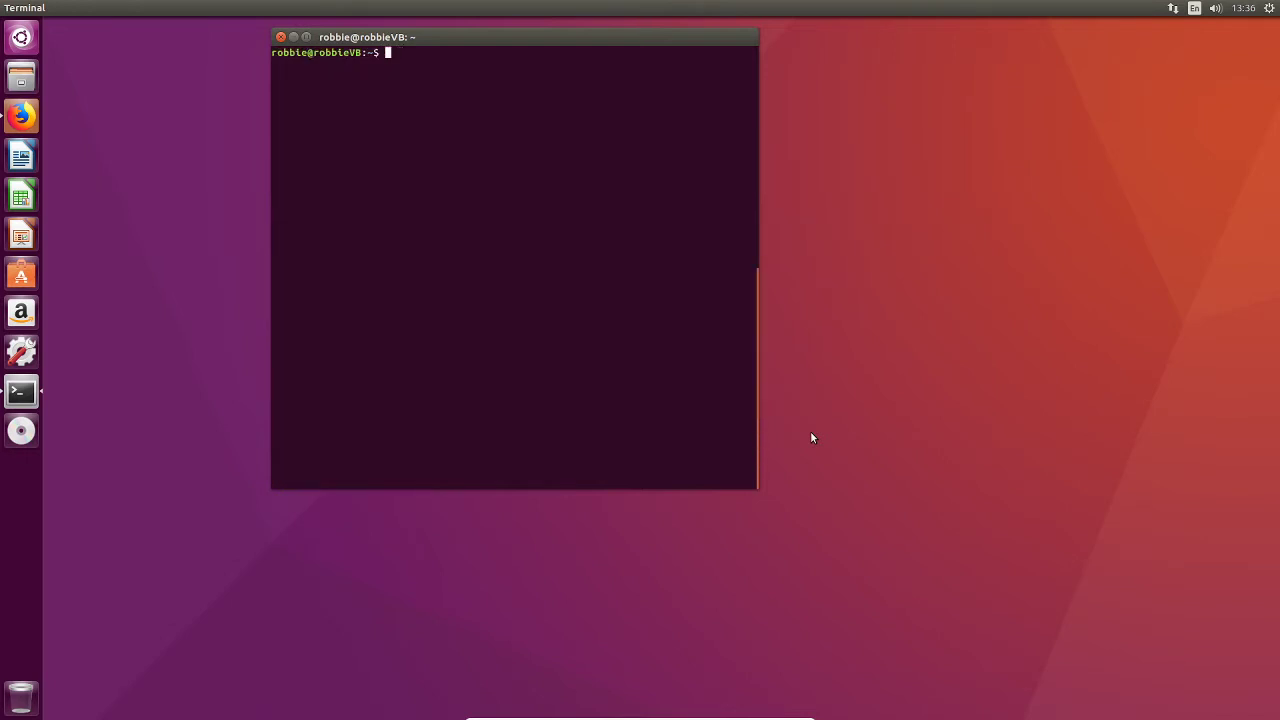
# Step: Change into the mininet directory and list its contents
pyautogui.write('ls')
pyautogui.press('Return')
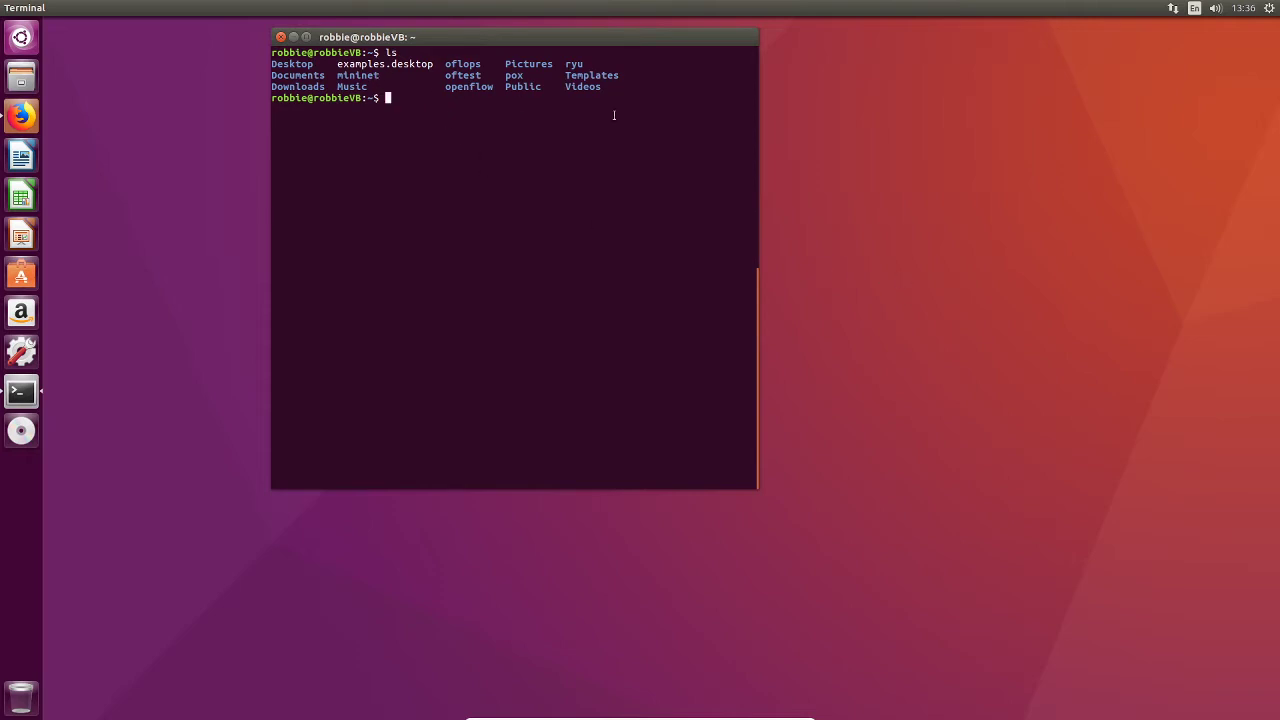
pyautogui.write('cd mininet')
pyautogui.press('Return')
pyautogui.write('cd')
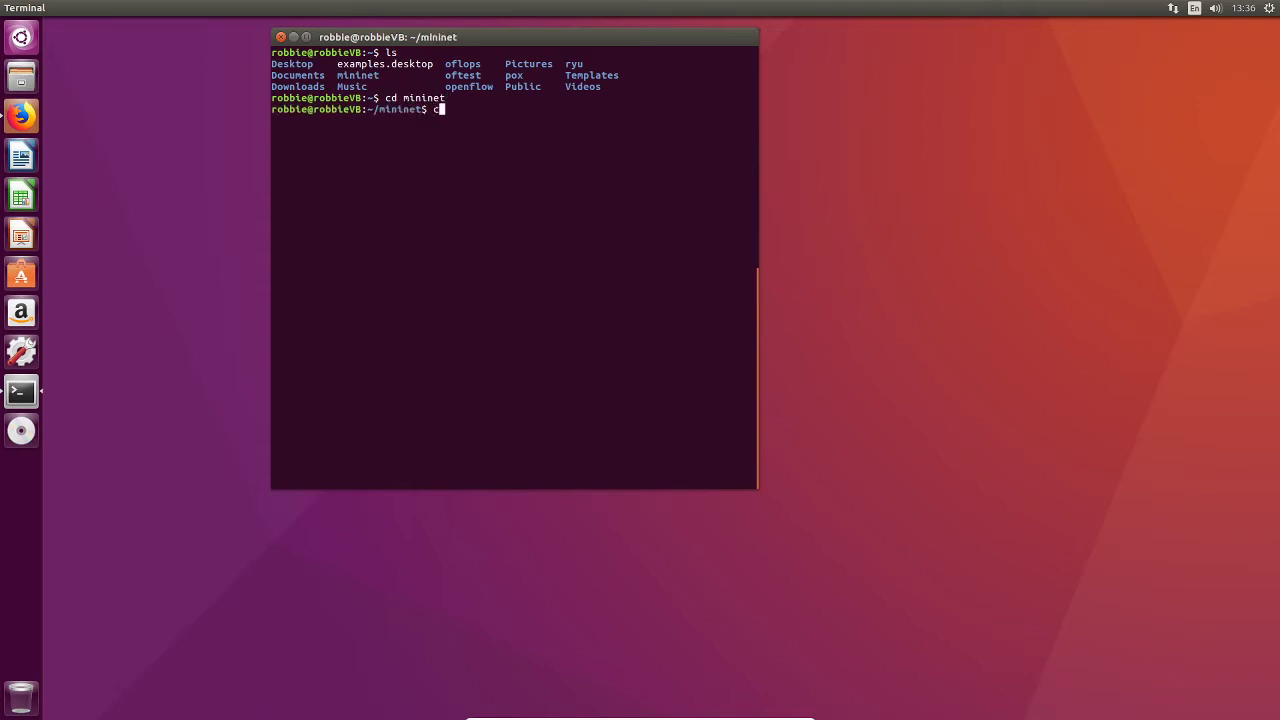
pyautogui.press('BackSpace')
pyautogui.press('BackSpace')
pyautogui.write('ls')
pyautogui.press('Return')
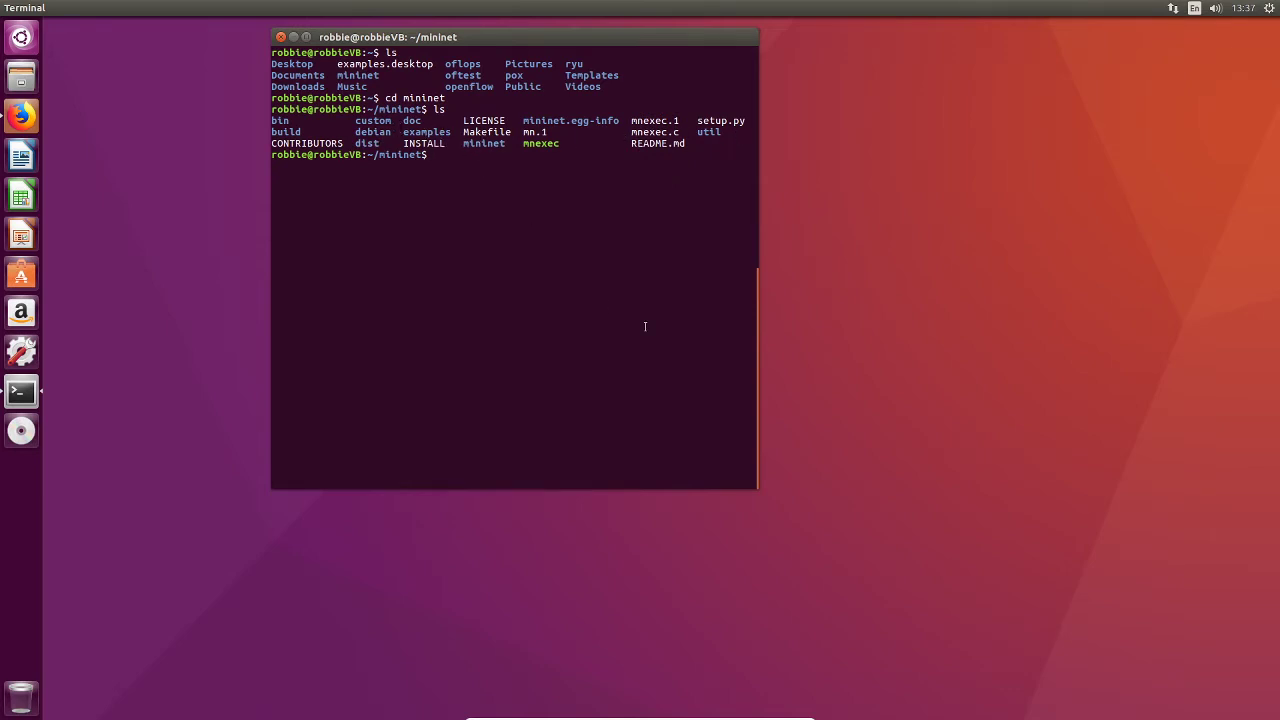
# Step: Change into the examples directory and list its files
pyautogui.write('cd examples')
pyautogui.press('Return')
pyautogui.write('ls')
pyautogui.press('Return')
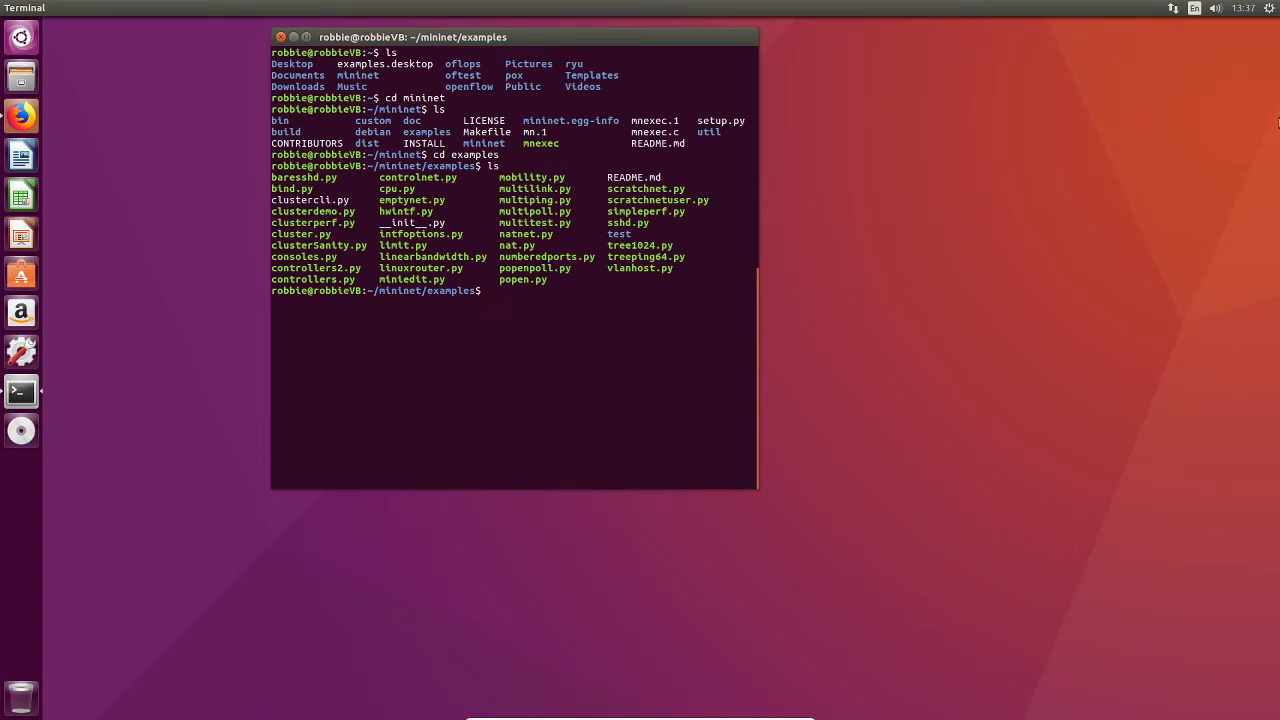
# Step: Launch MiniEdit by running sudo python miniedit.py
pyautogui.write('min')
pyautogui.press('BackSpace')
pyautogui.press('BackSpace')
pyautogui.press('BackSpace')
pyautogui.write('sudo python miniedit.py')
pyautogui.press('Return')
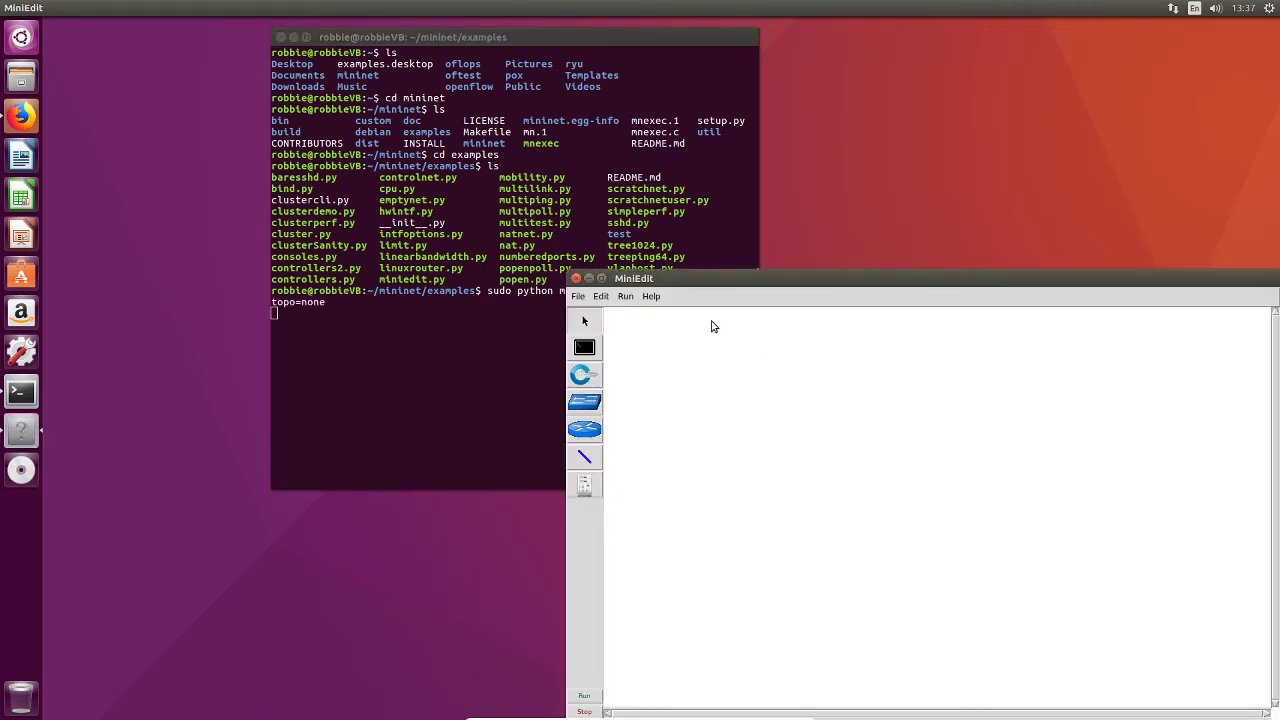
# Step: Place a controller near the top of the MiniEdit canvas
pyautogui.moveTo(707, 282); pyautogui.dragTo(480, 162)
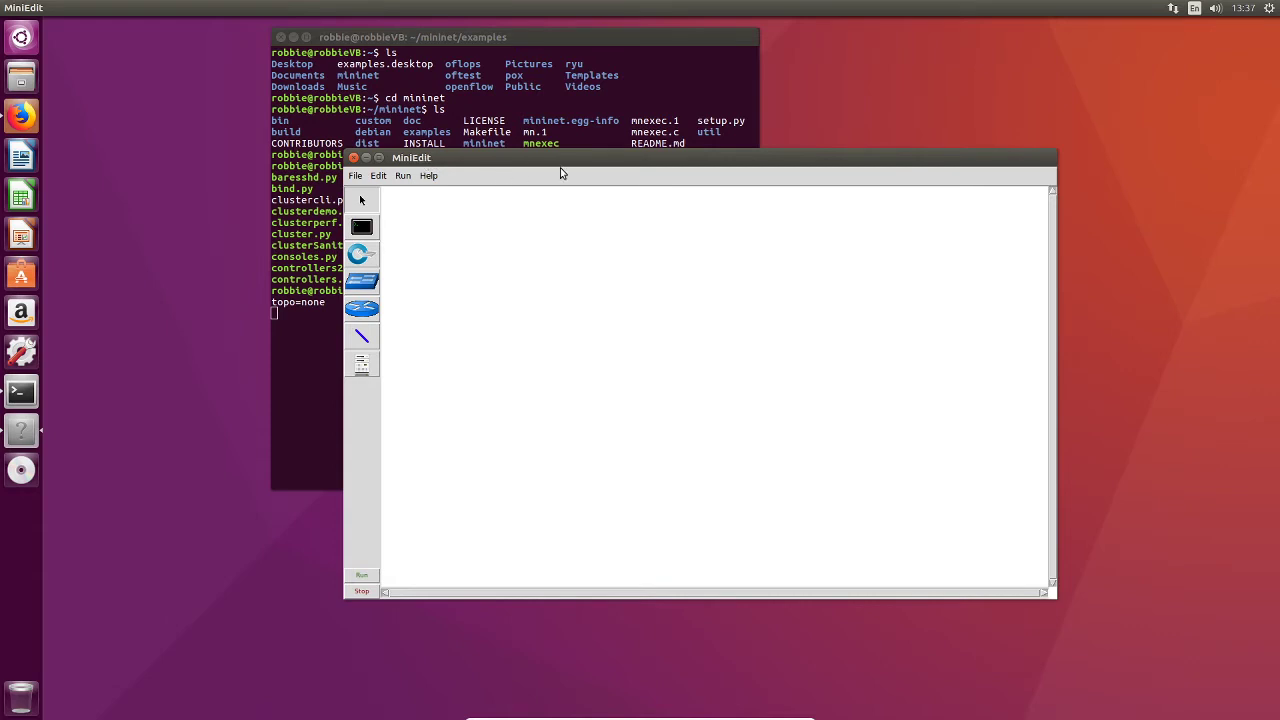
pyautogui.moveTo(568, 163); pyautogui.dragTo(673, 210)
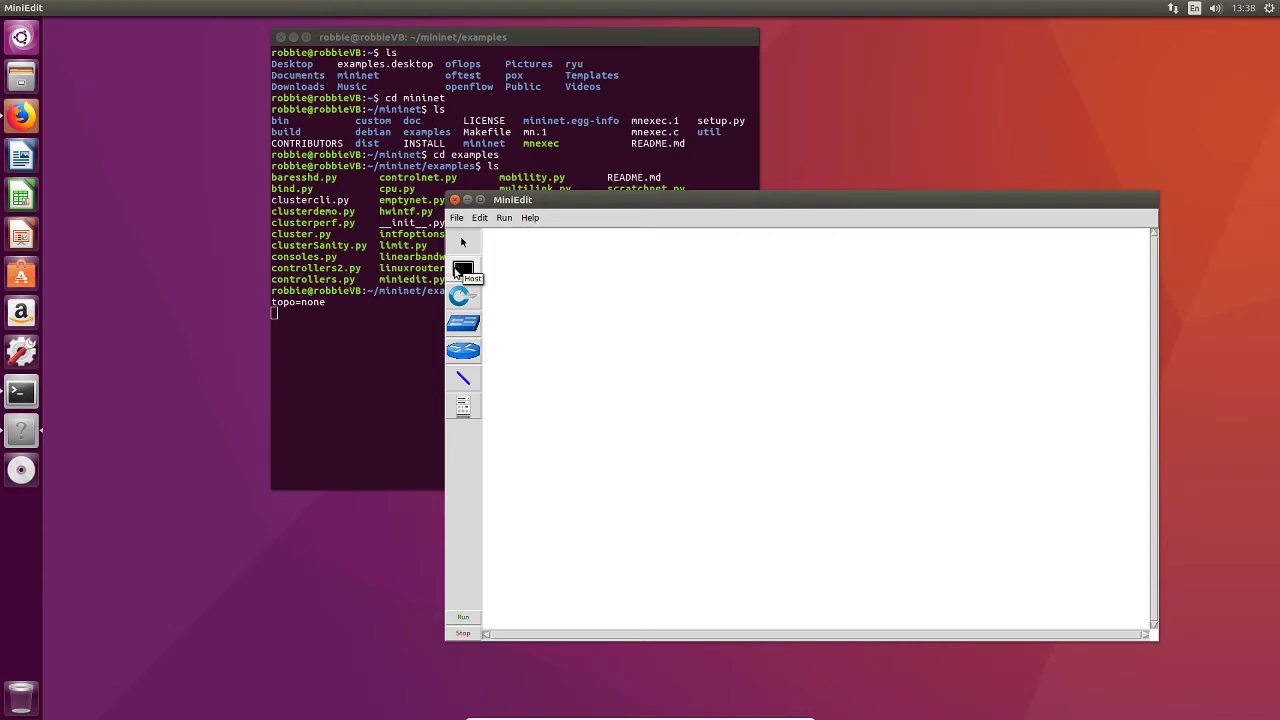
pyautogui.click(465, 405)
pyautogui.click(779, 312)
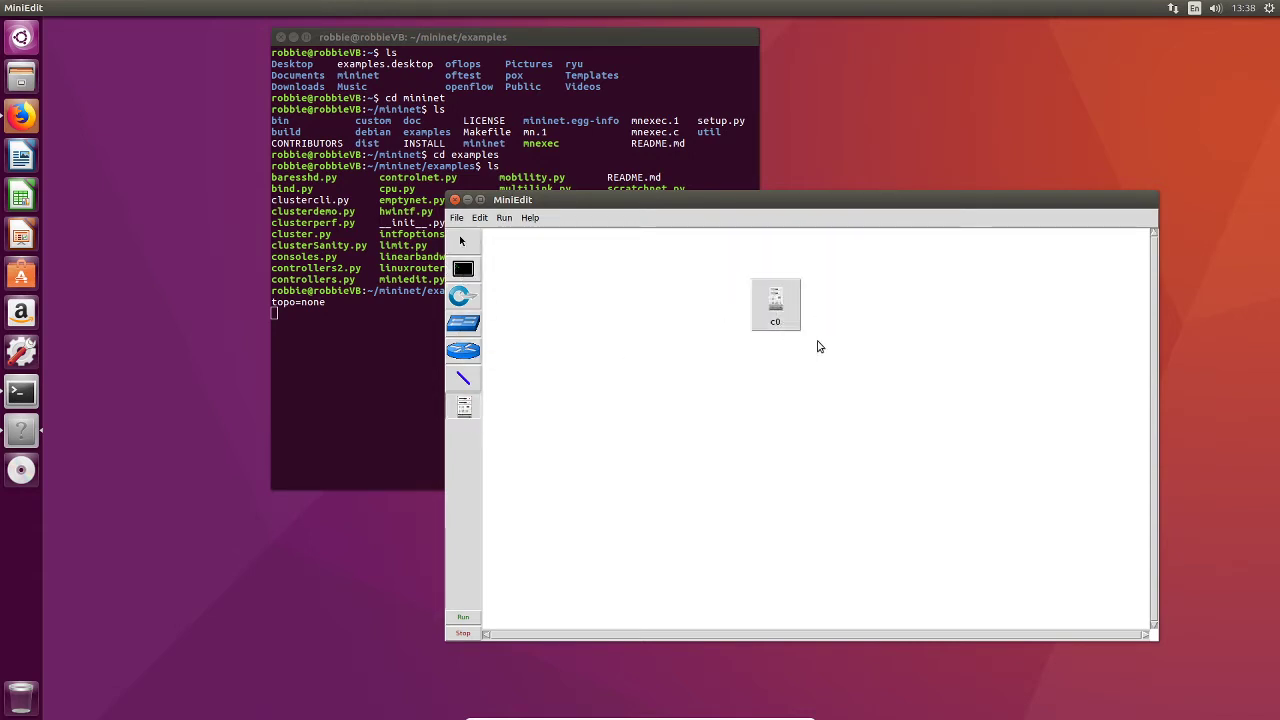
# Step: Place a switch below the controller
pyautogui.click(461, 326)
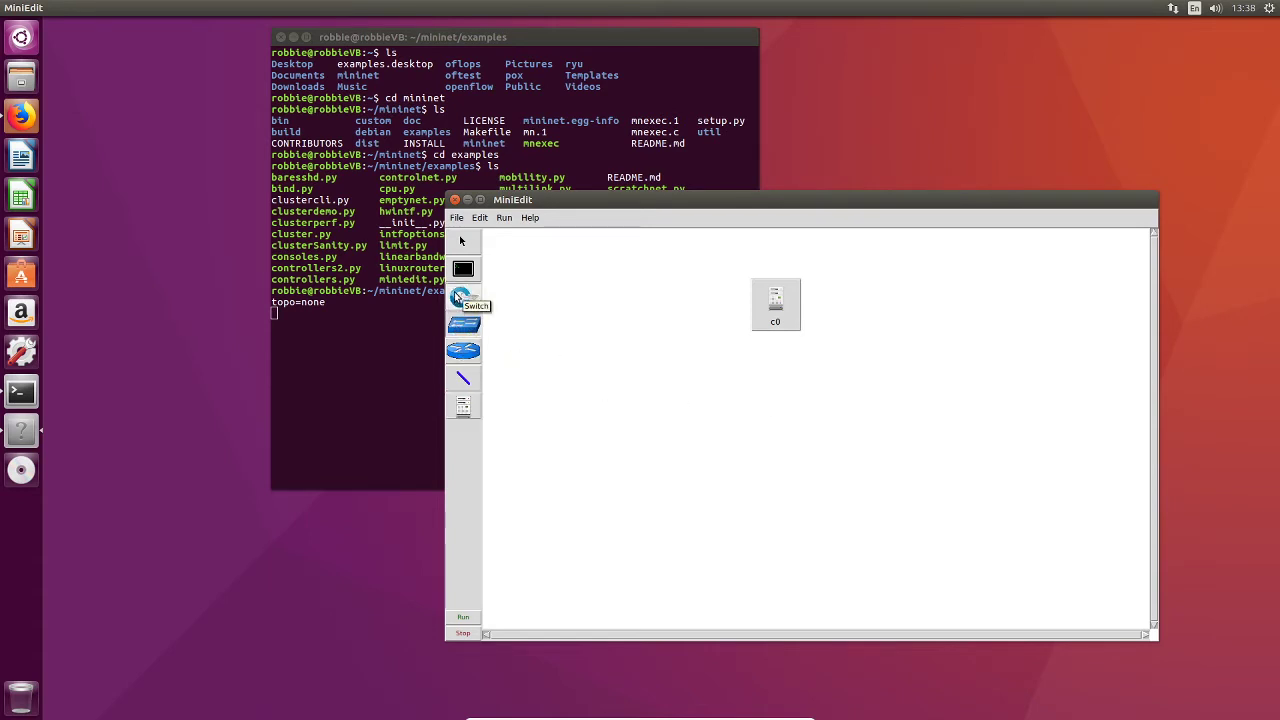
pyautogui.click(459, 297)
pyautogui.click(711, 420)
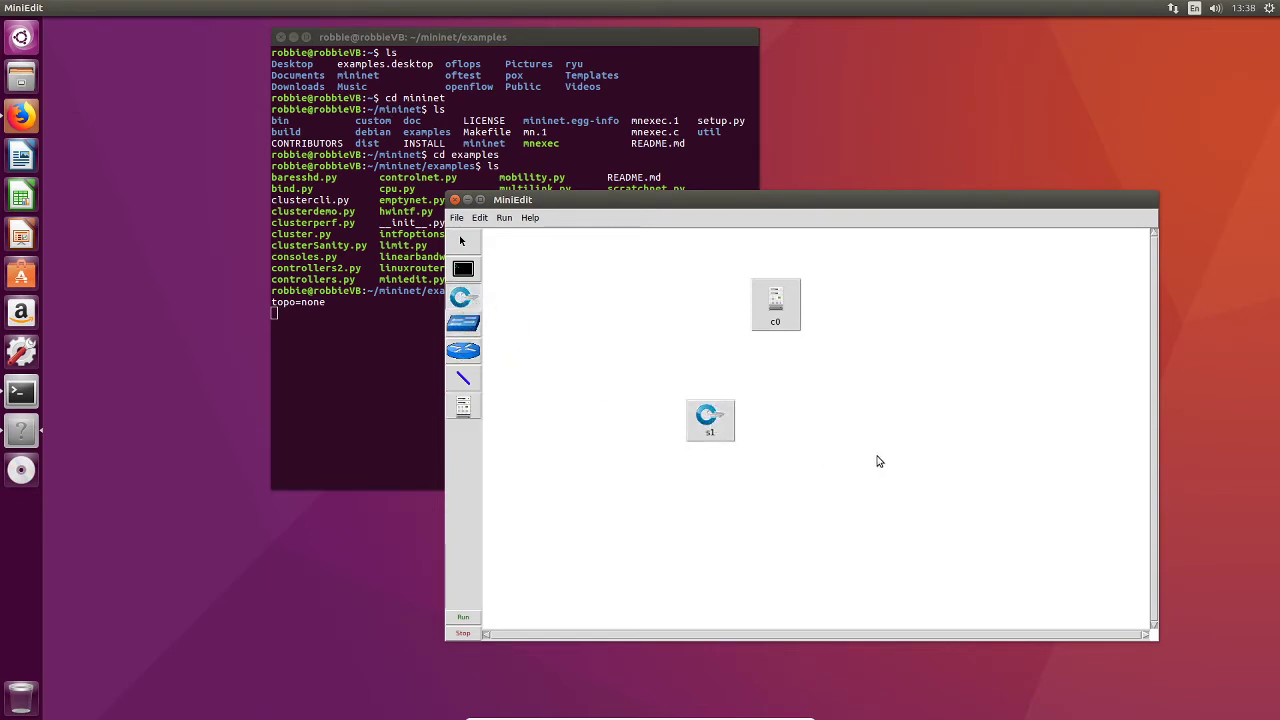
pyautogui.click(820, 420)
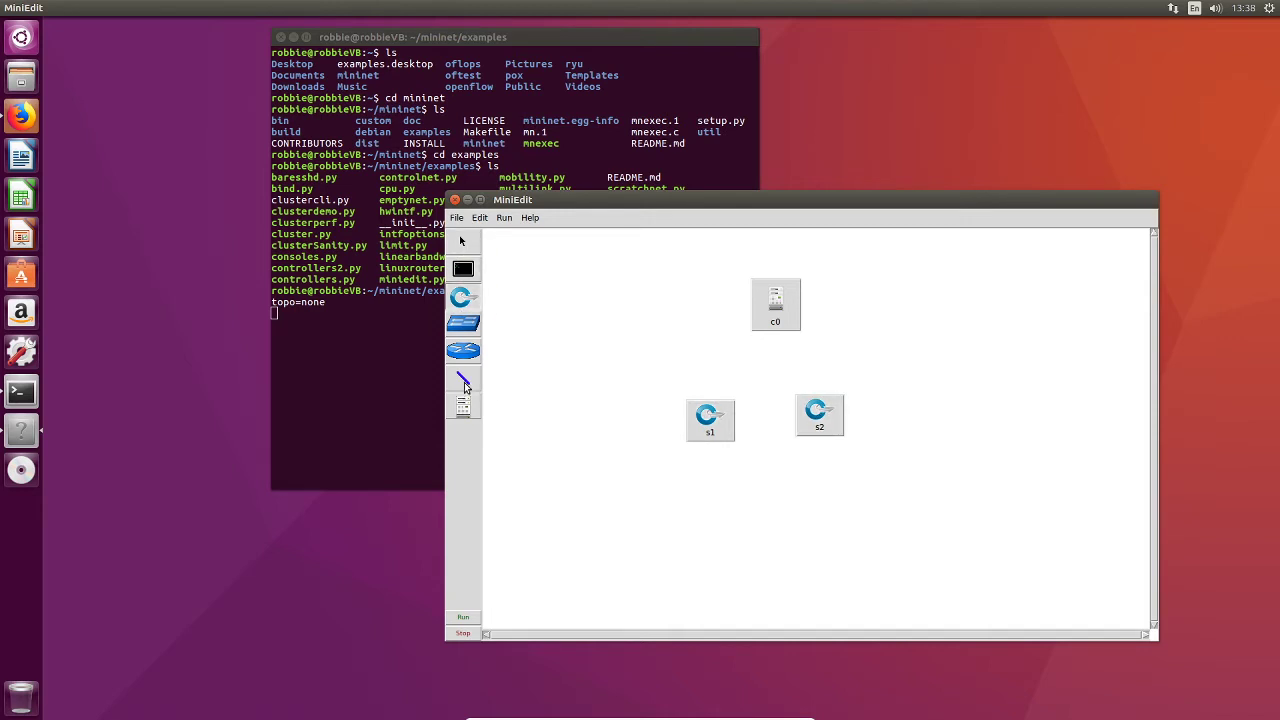
pyautogui.moveTo(712, 420); pyautogui.dragTo(921, 462)
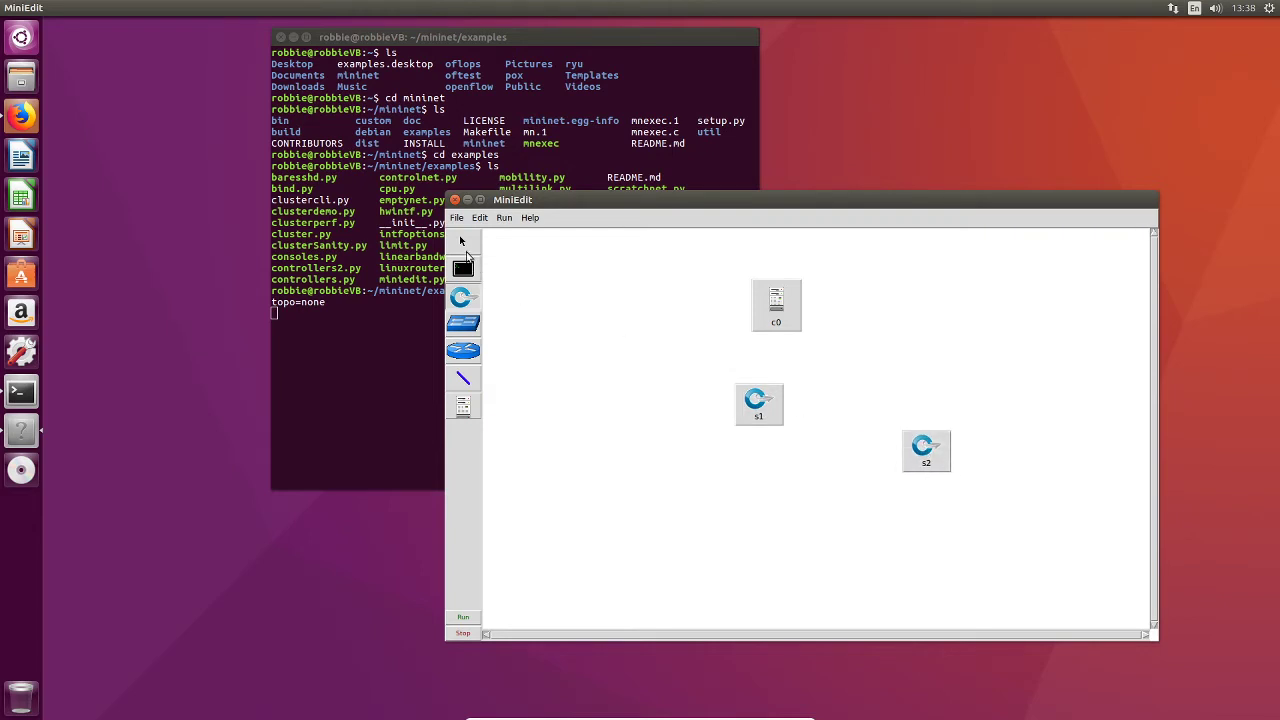
pyautogui.click(912, 460)
pyautogui.press('Delete')
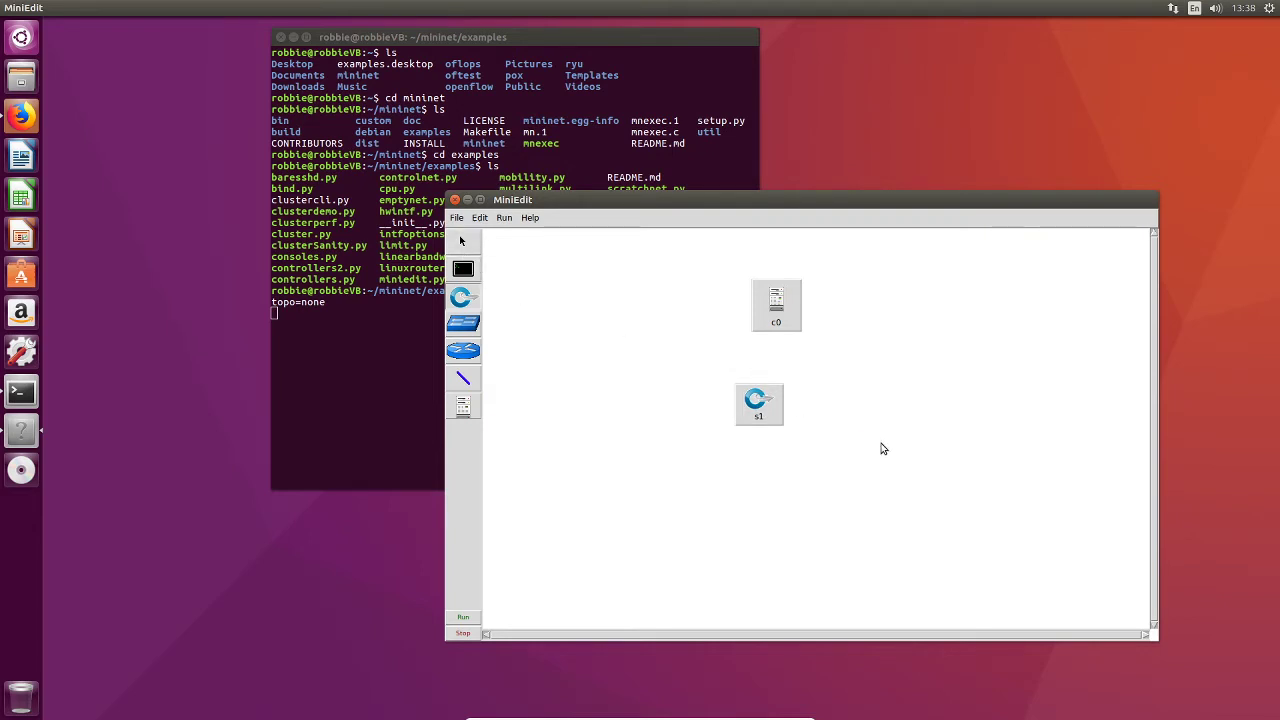
# Step: Reposition the switch and place three hosts in a row beneath it
pyautogui.moveTo(766, 409); pyautogui.dragTo(802, 420)
pyautogui.click(463, 269)
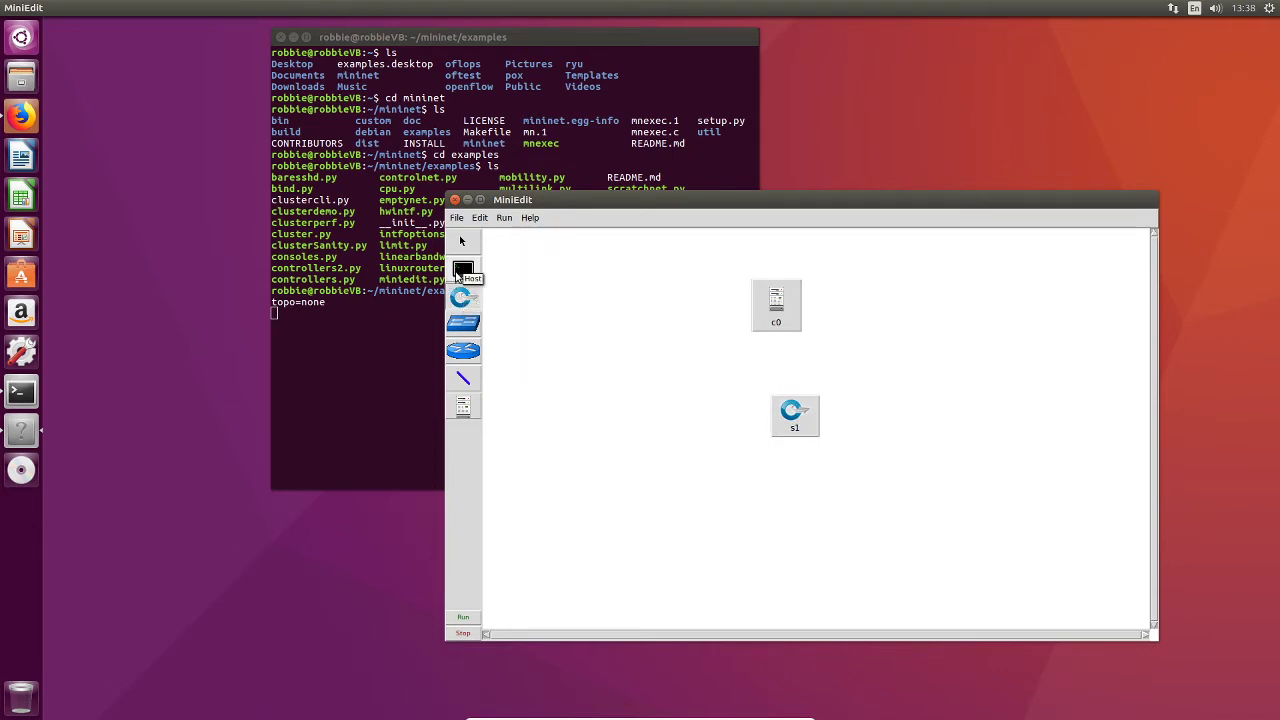
pyautogui.click(686, 491)
pyautogui.click(775, 499)
pyautogui.click(900, 502)
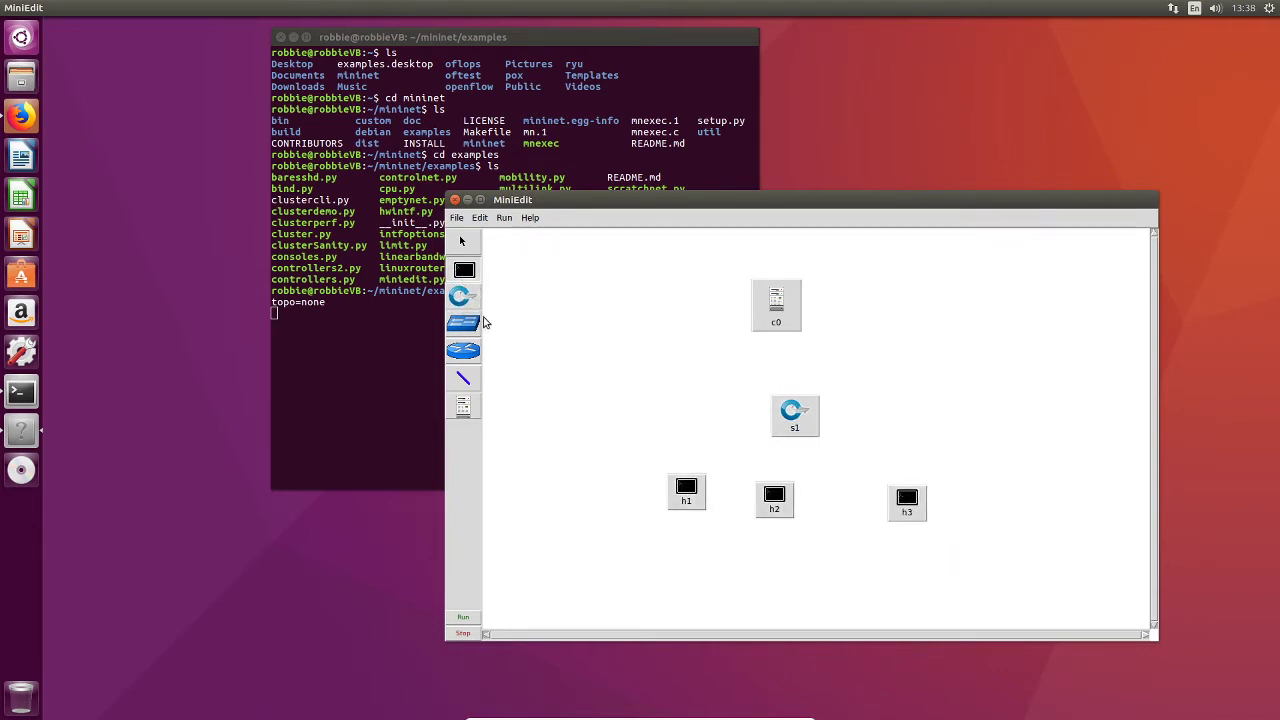
# Step: Link the switch to each of the three hosts and to the controller
pyautogui.click(464, 379)
pyautogui.moveTo(698, 486)
pyautogui.mouseDown()
pyautogui.moveTo(780, 427)
pyautogui.moveTo(769, 517)
pyautogui.mouseUp()
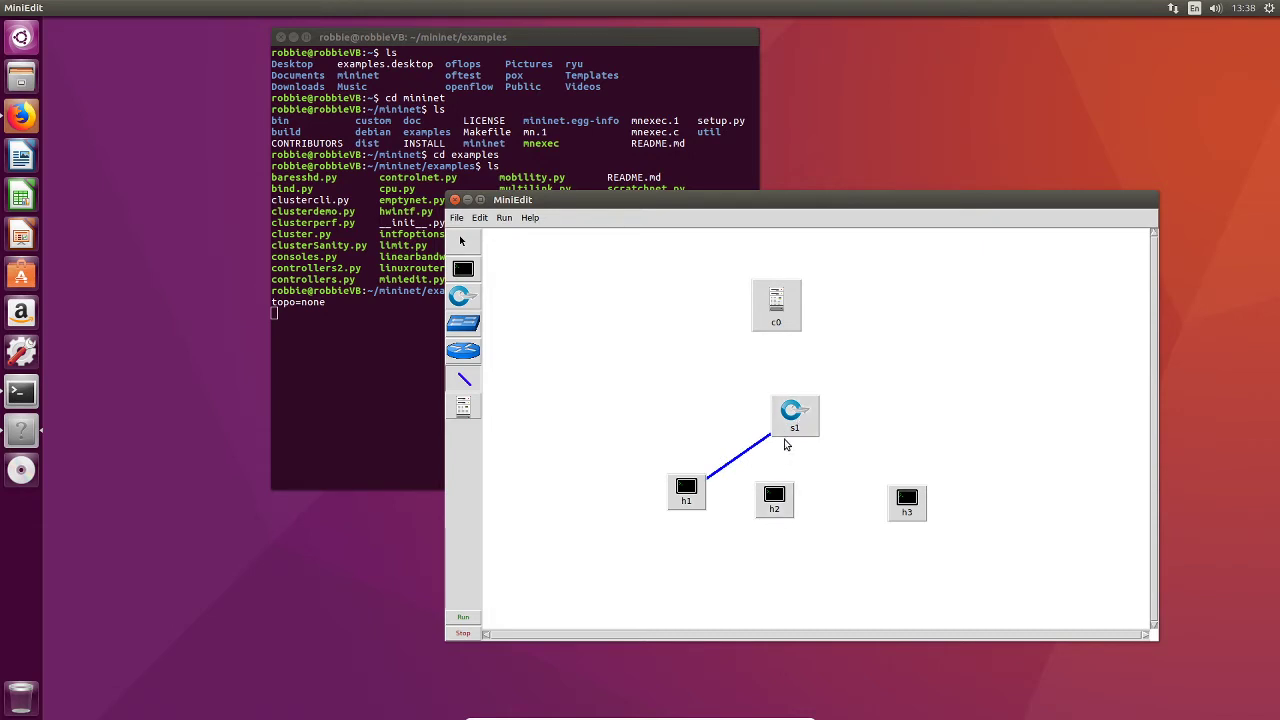
pyautogui.moveTo(792, 416); pyautogui.dragTo(774, 500)
pyautogui.moveTo(793, 416); pyautogui.dragTo(912, 515)
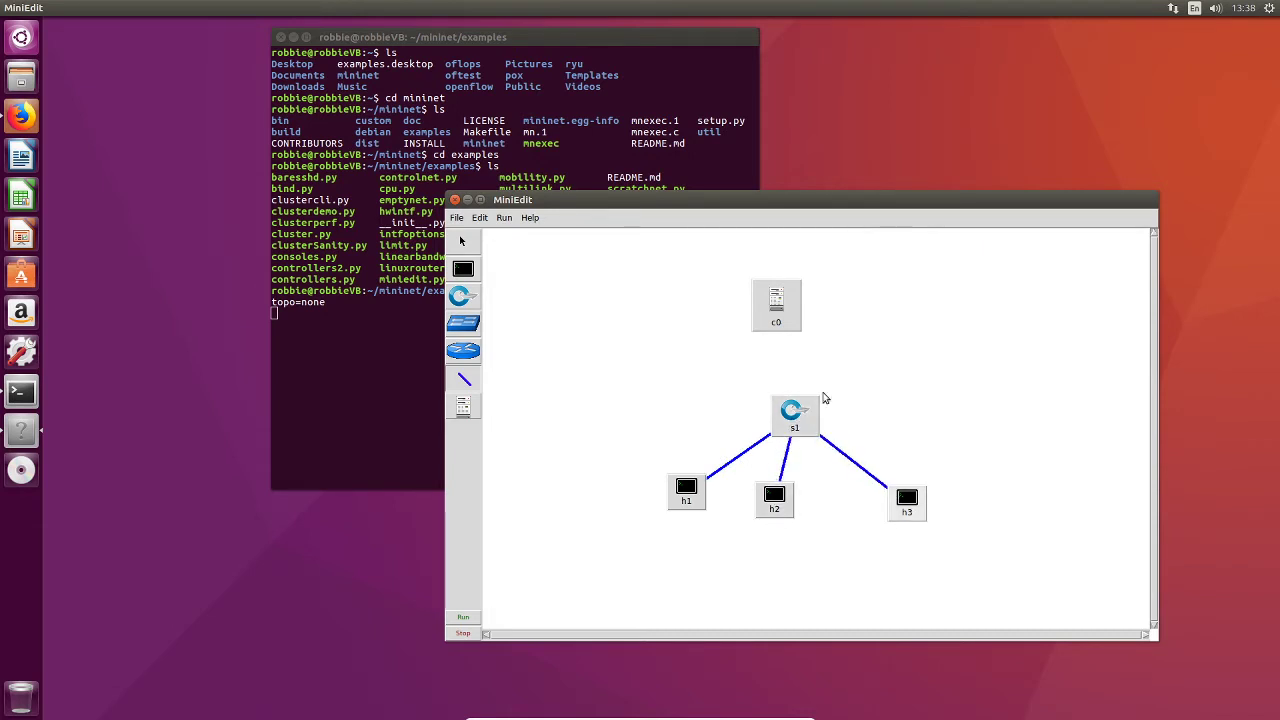
pyautogui.moveTo(786, 318); pyautogui.dragTo(800, 414)
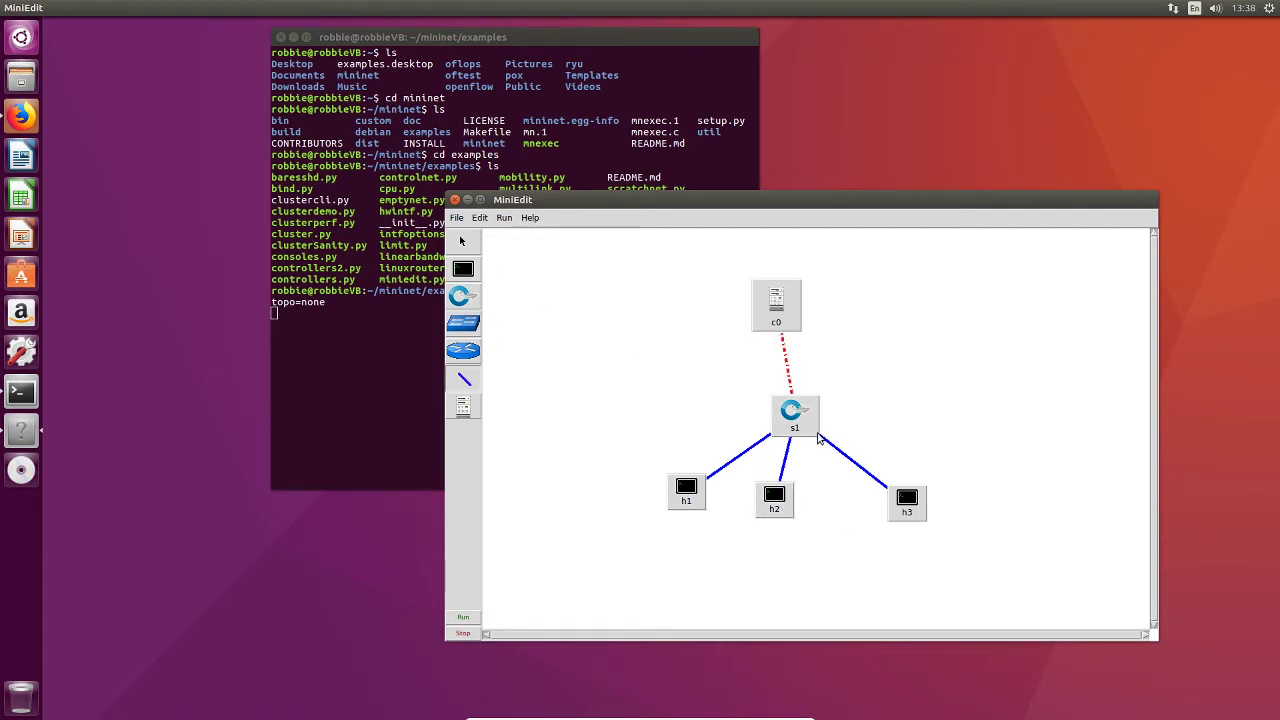
# Step: Inspect the controller's properties and its controller type options, then close the dialog
pyautogui.rightClick(779, 325)
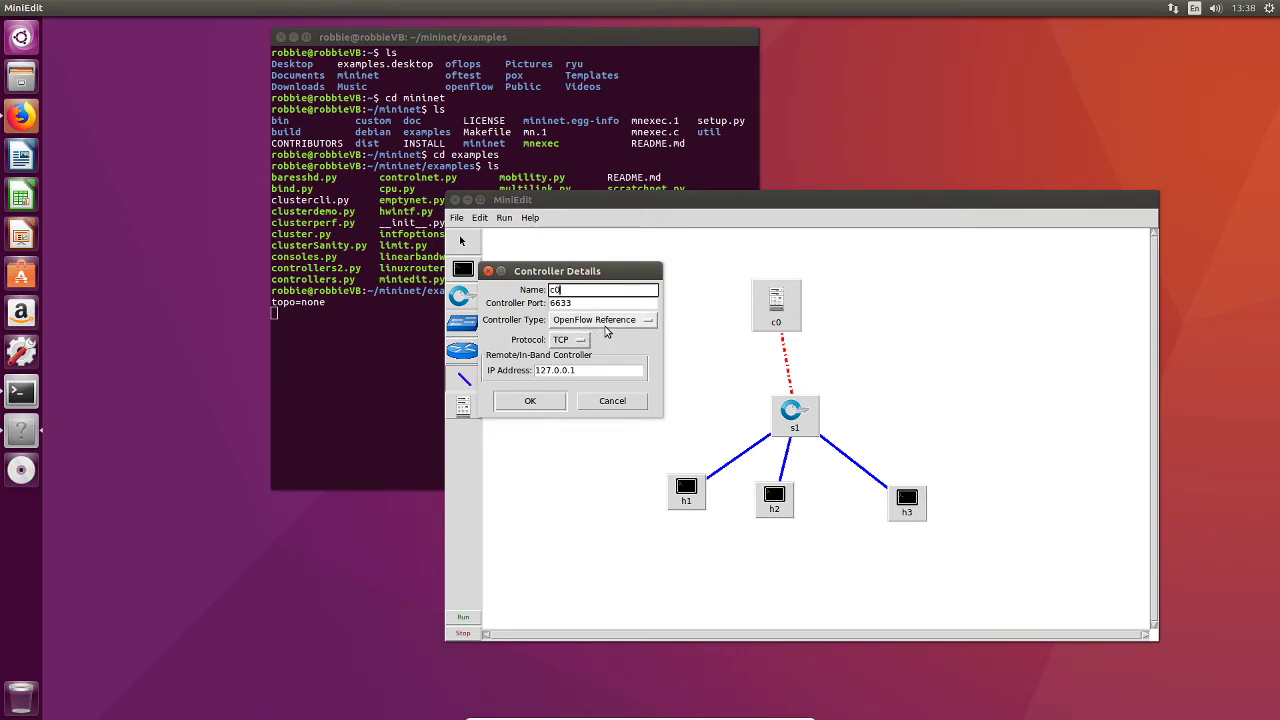
pyautogui.click(606, 321)
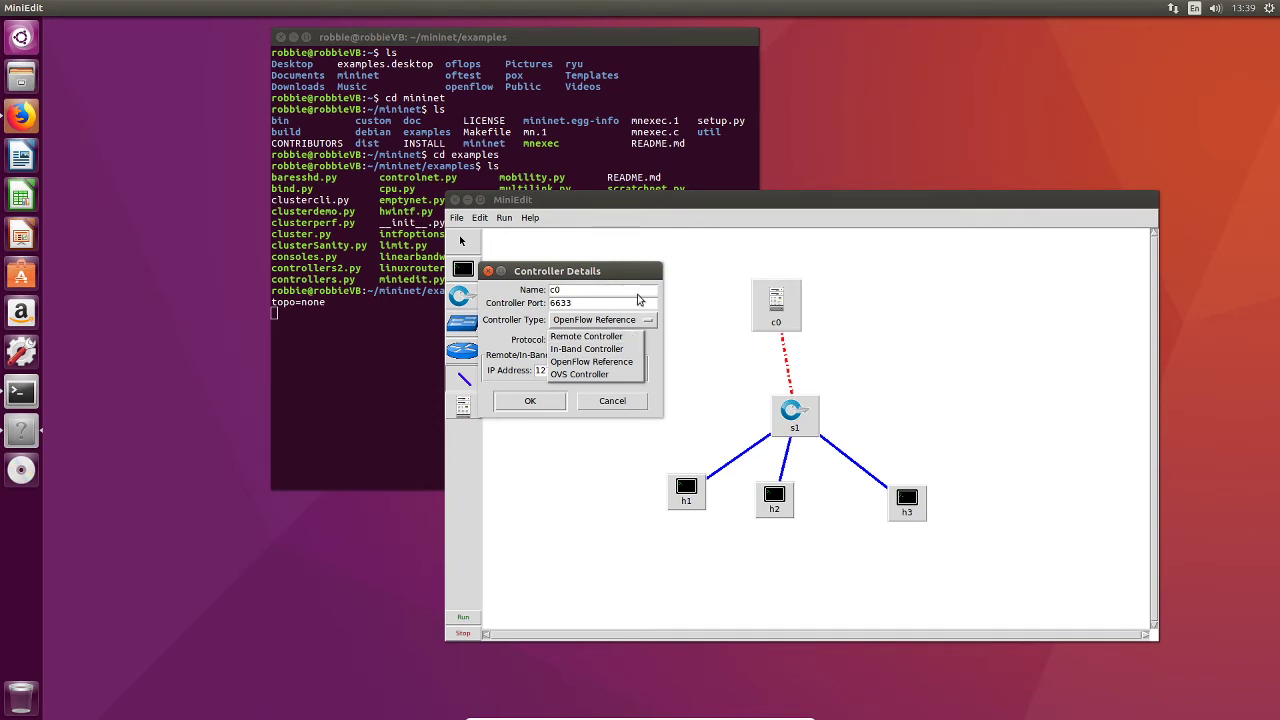
pyautogui.click(525, 404)
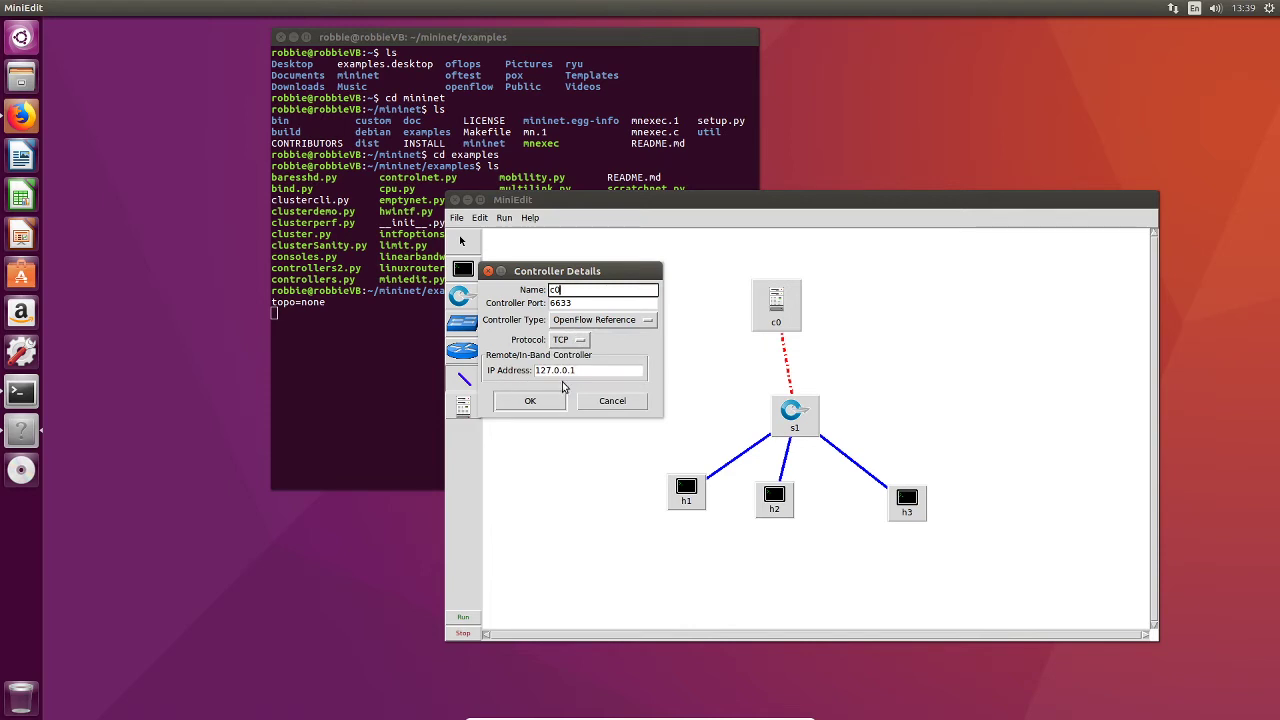
pyautogui.click(551, 397)
# Step: Open the switch's properties and close them
pyautogui.rightClick(792, 418)
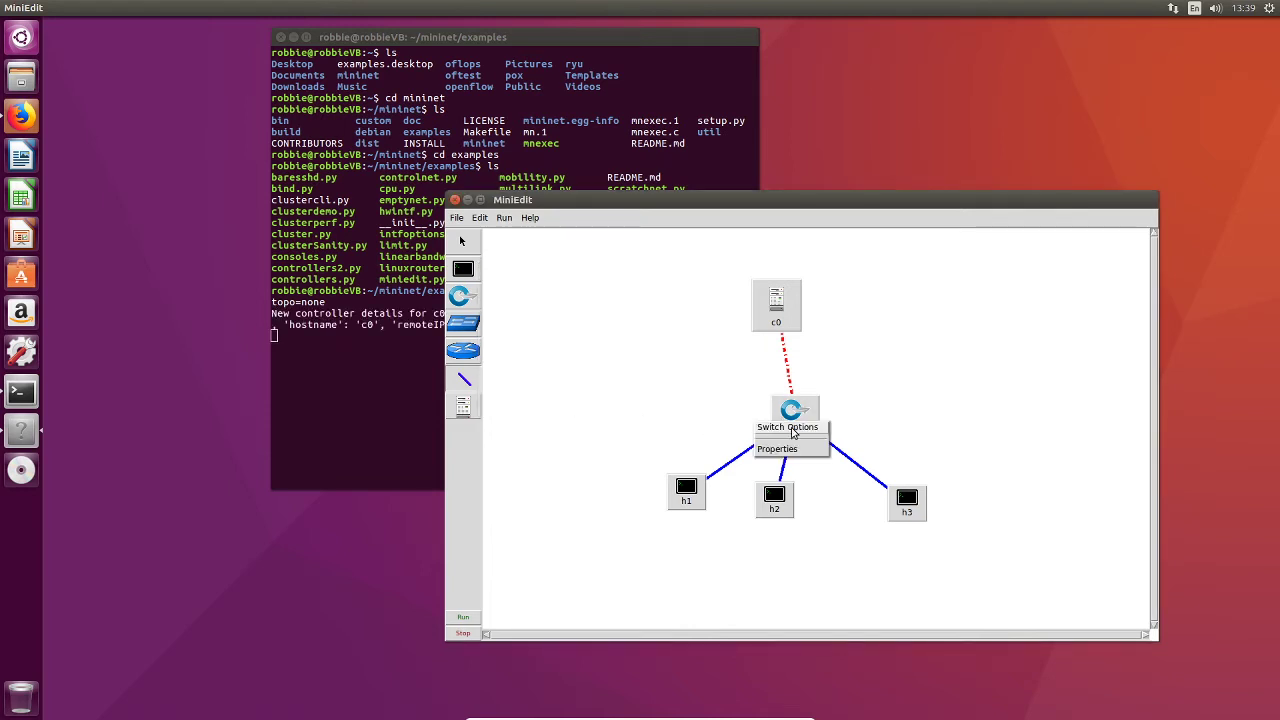
pyautogui.click(778, 449)
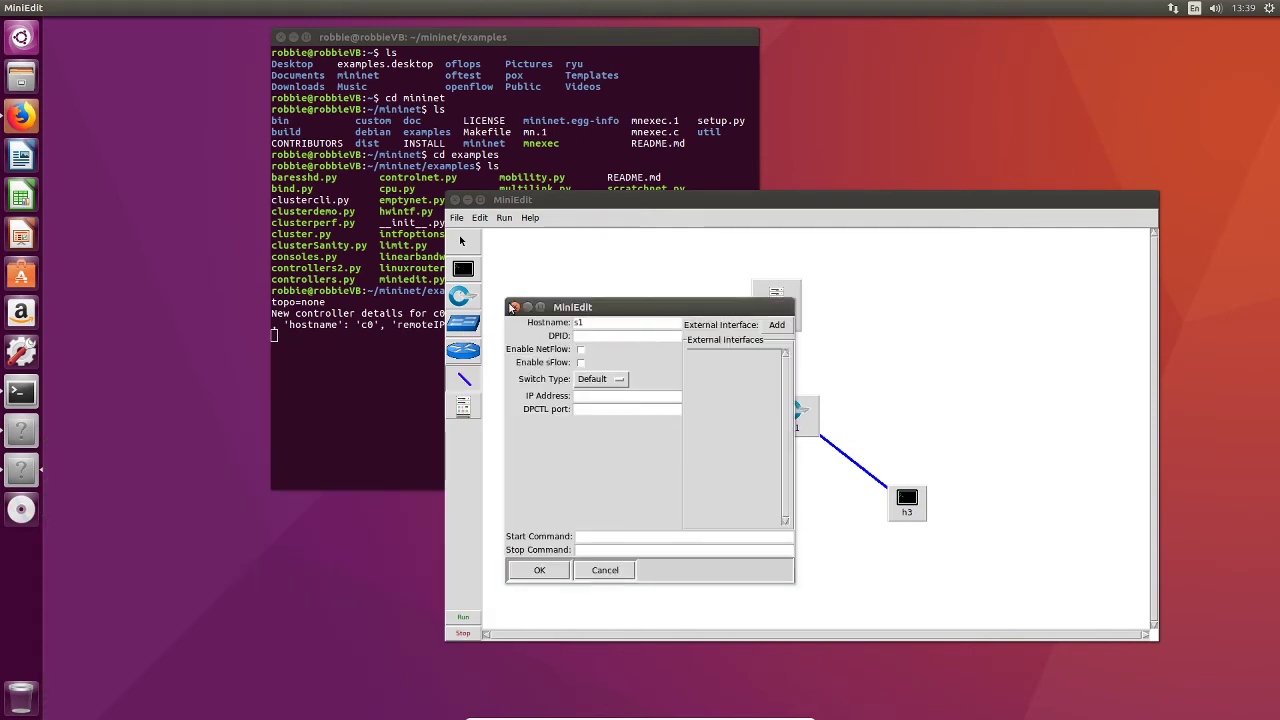
pyautogui.click(511, 303)
# Step: Set host h1's IP address to 10.0.0.1 in its properties and open the VLAN Interfaces tab
pyautogui.rightClick(700, 486)
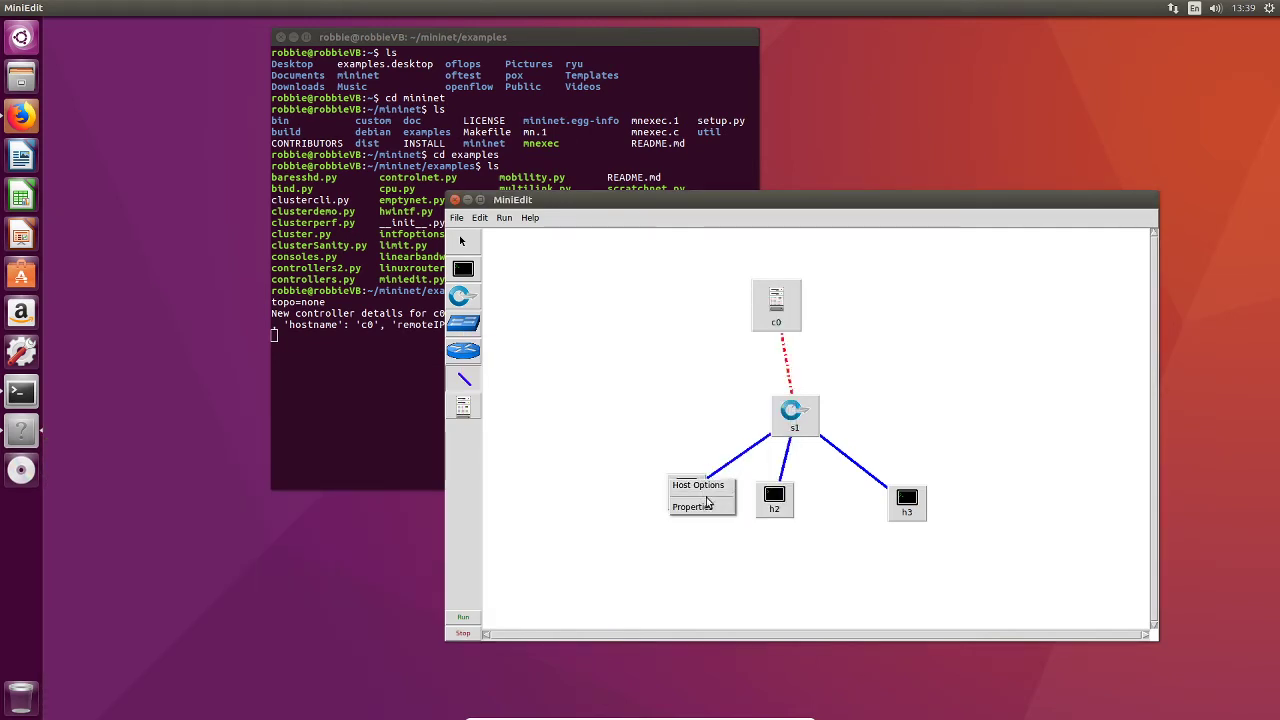
pyautogui.click(708, 508)
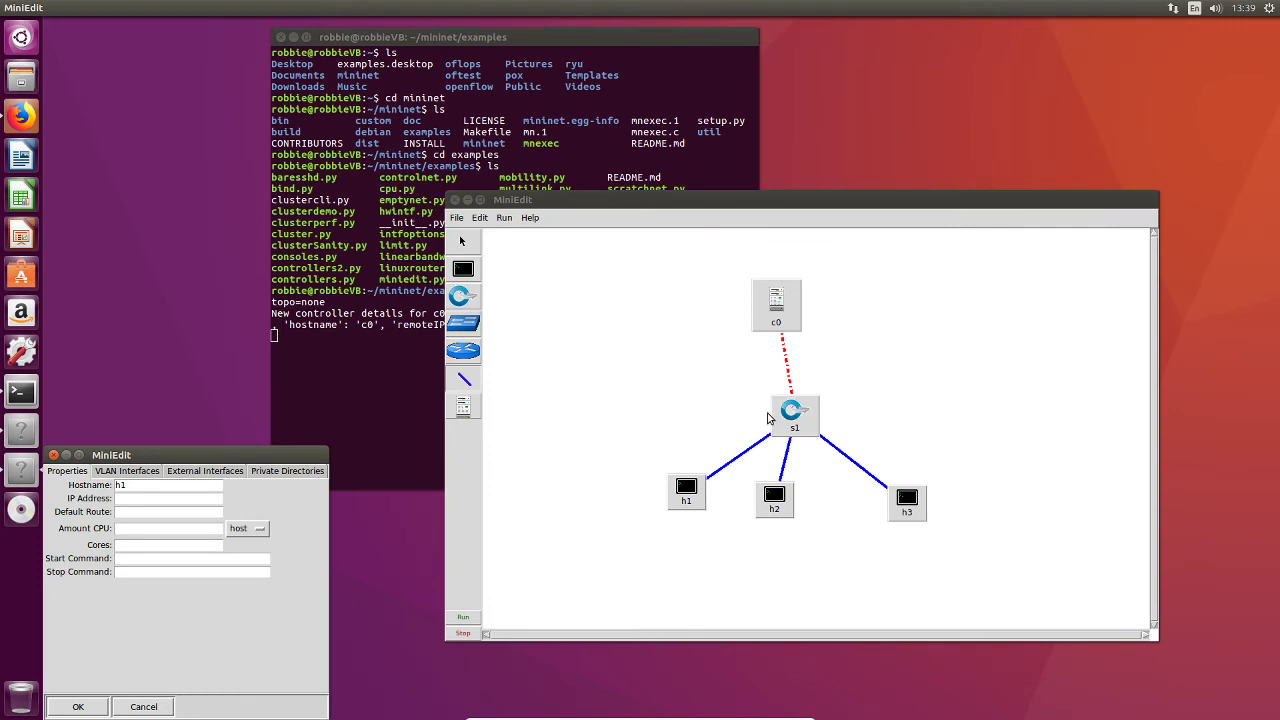
pyautogui.moveTo(313, 462); pyautogui.dragTo(573, 334)
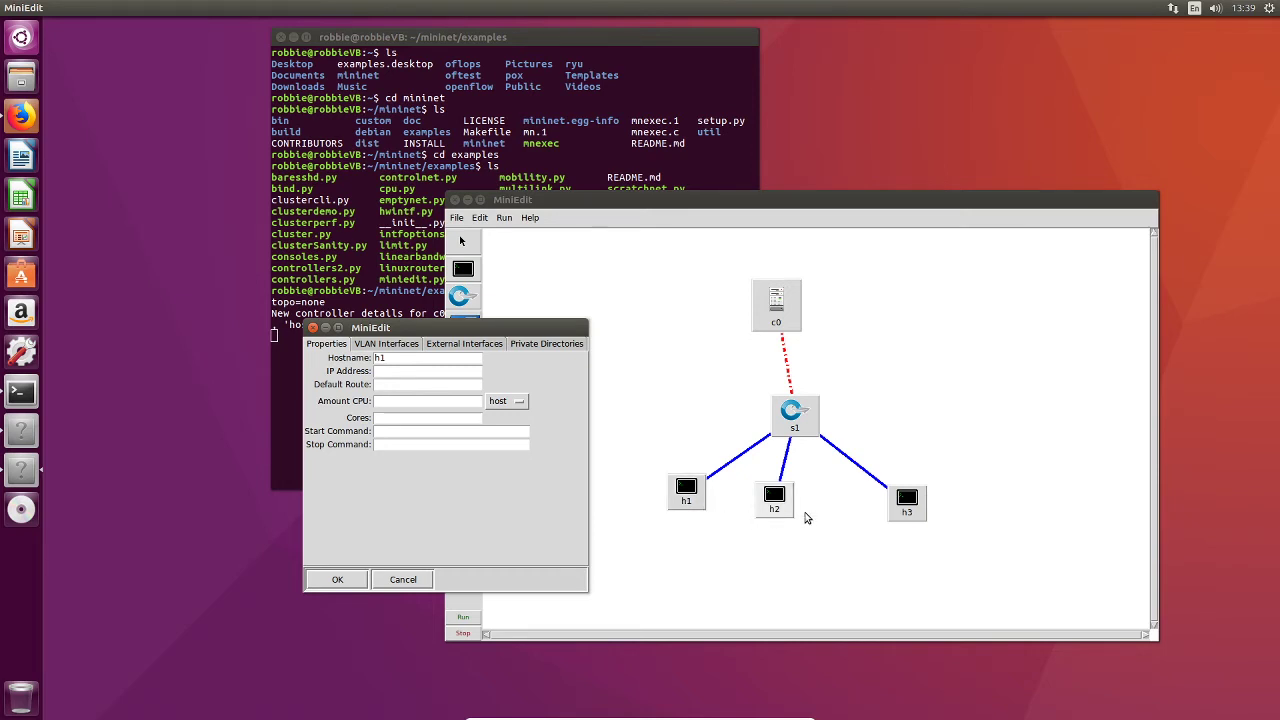
pyautogui.click(439, 375)
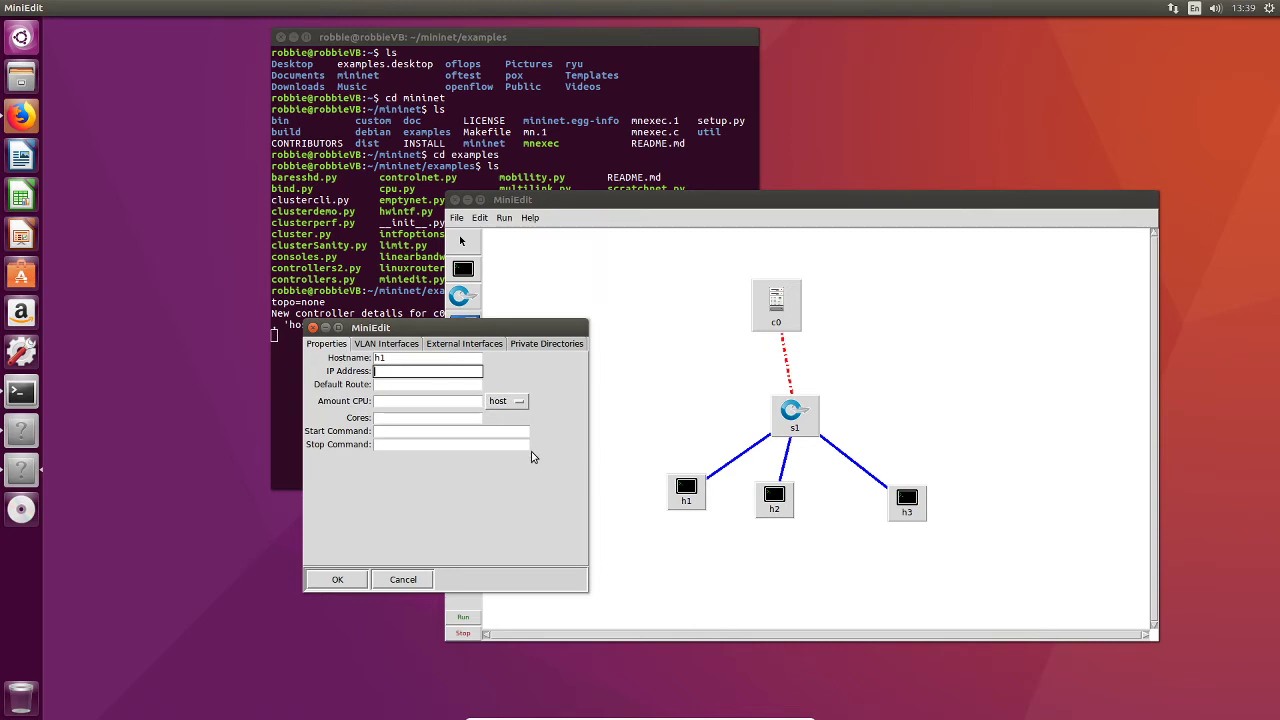
pyautogui.write('10.0.0.1')
pyautogui.click(384, 344)
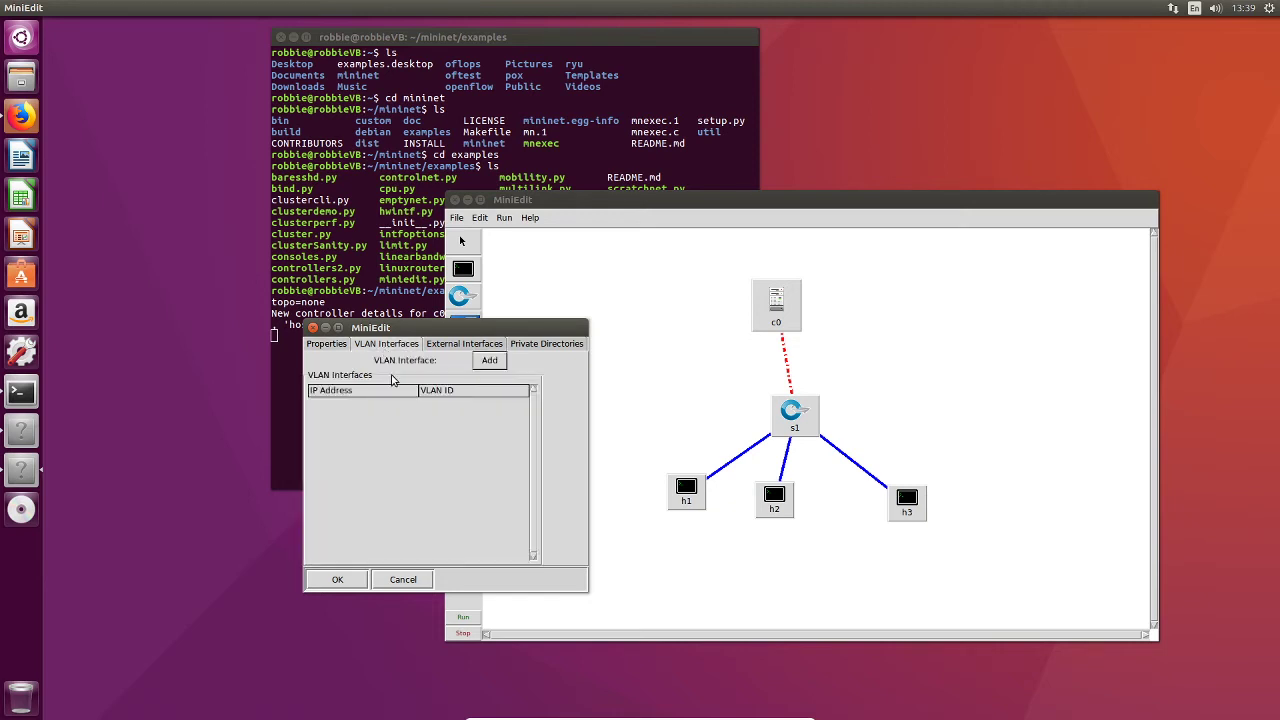
# Step: Return to host h1's Properties tab and apply its settings
pyautogui.click(320, 344)
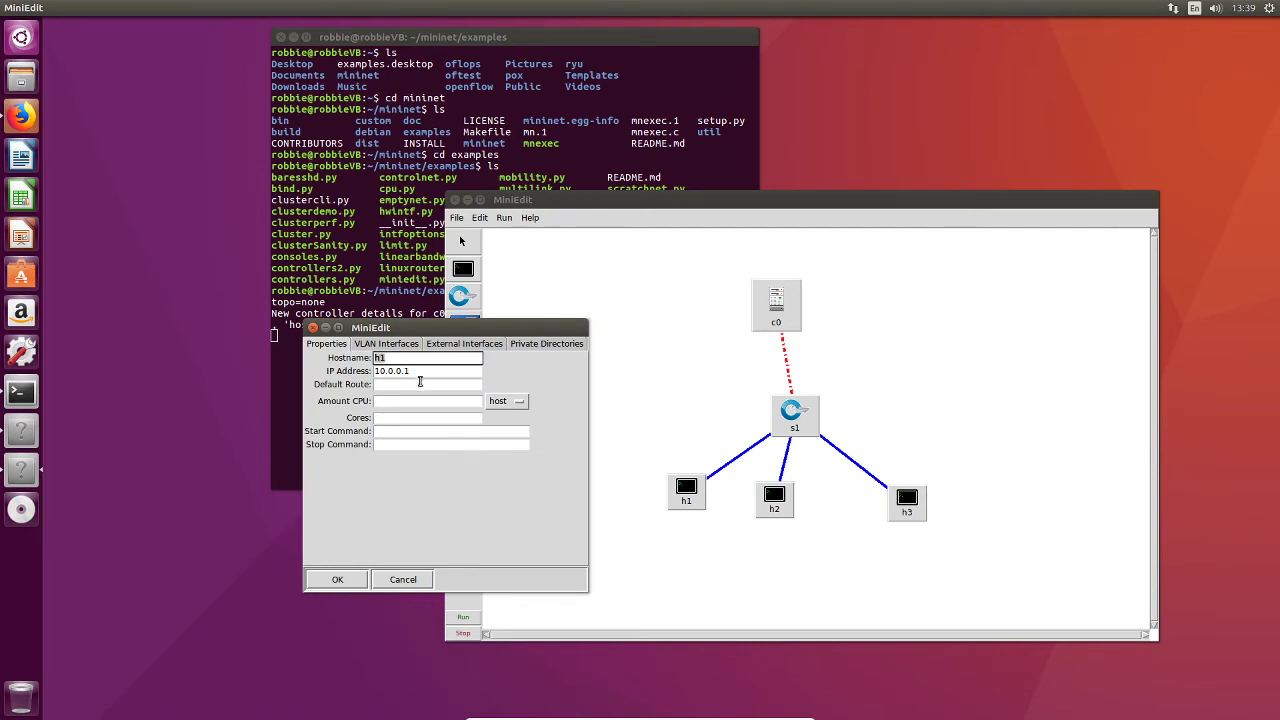
pyautogui.moveTo(428, 371); pyautogui.dragTo(366, 372)
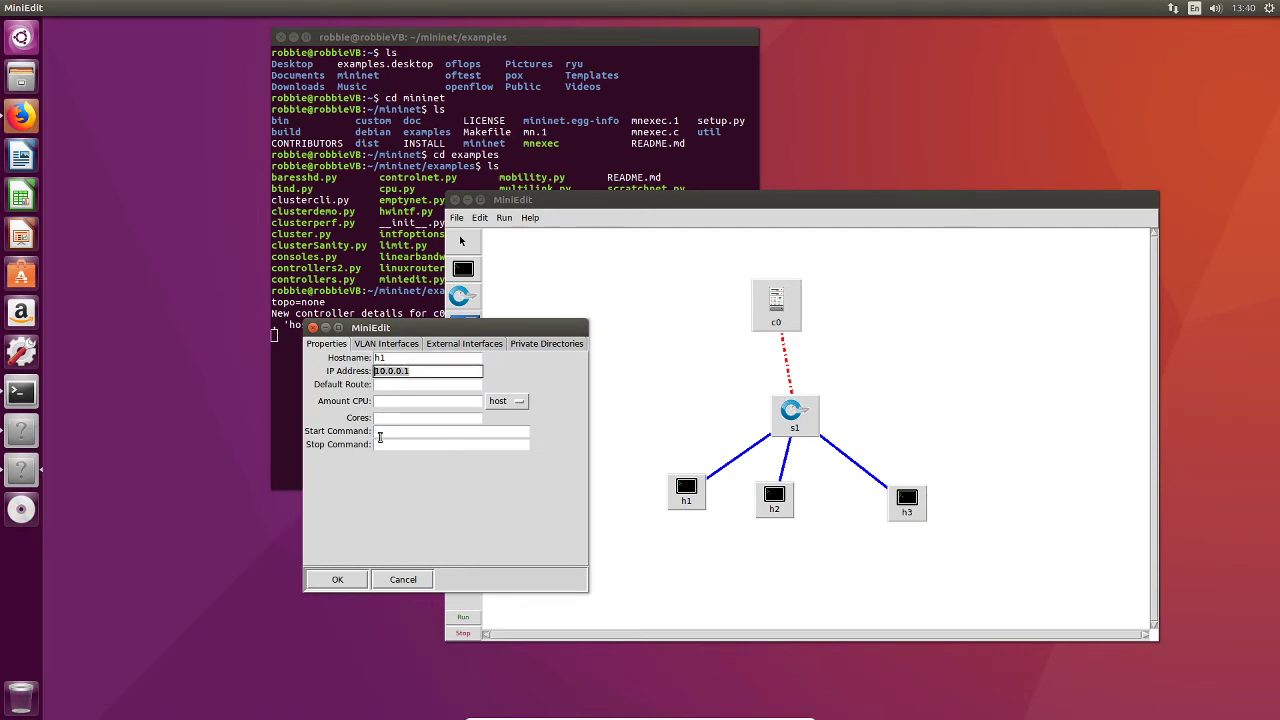
pyautogui.click(337, 579)
# Step: Set host h2's IP address to 10.0.0.2 in its properties
pyautogui.rightClick(770, 502)
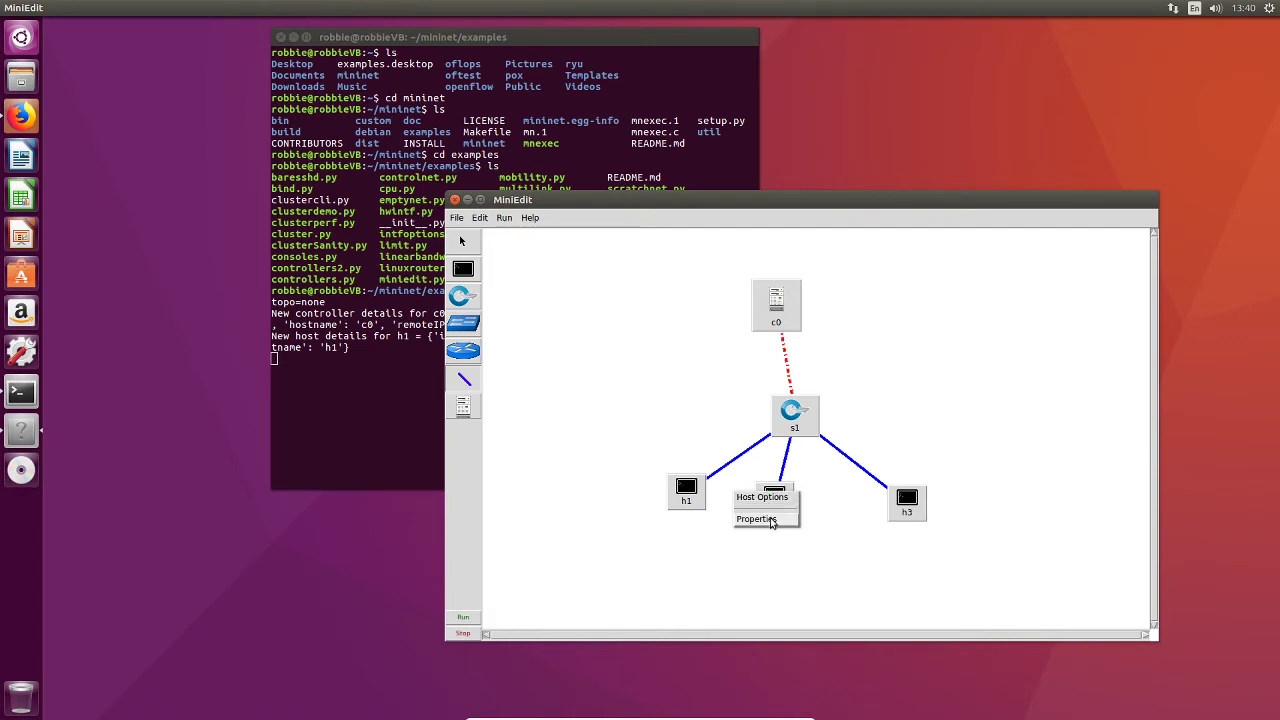
pyautogui.click(771, 523)
pyautogui.click(159, 499)
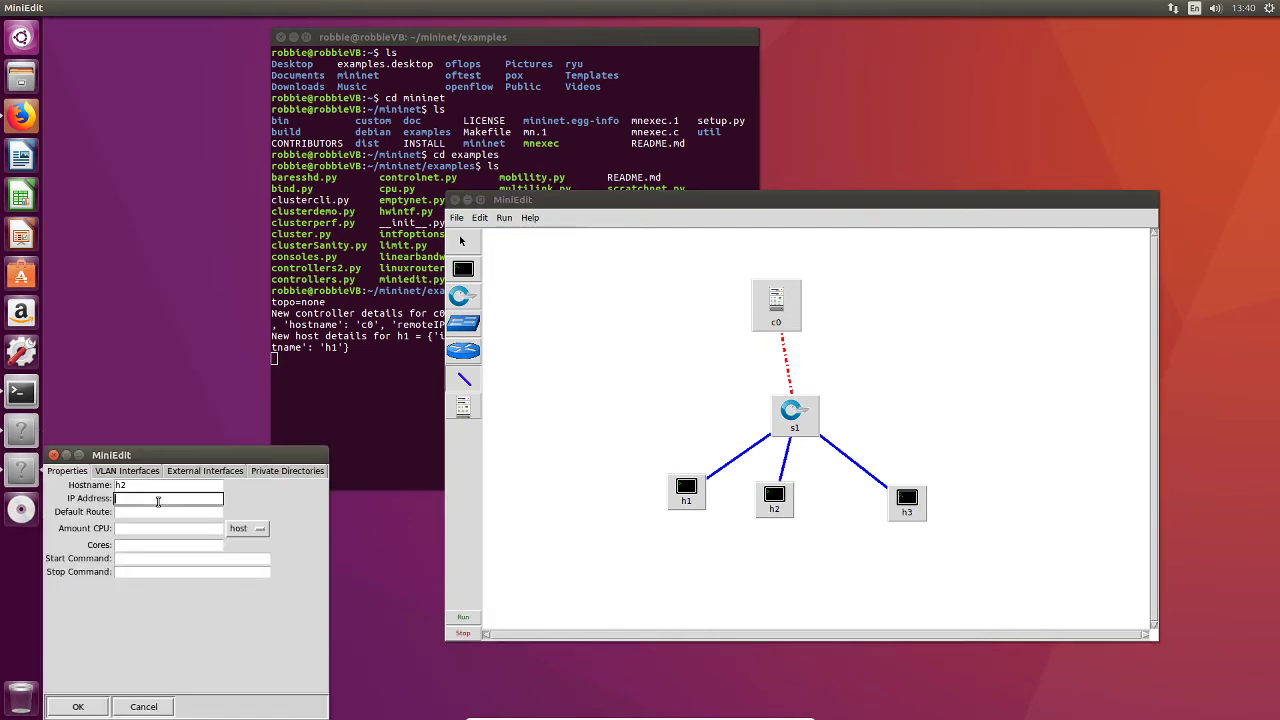
pyautogui.write('10.0.0.1')
pyautogui.press('BackSpace')
pyautogui.write('2')
pyautogui.click(76, 707)
# Step: Set host h3's IP address to 10.0.0.3 in its properties
pyautogui.rightClick(895, 510)
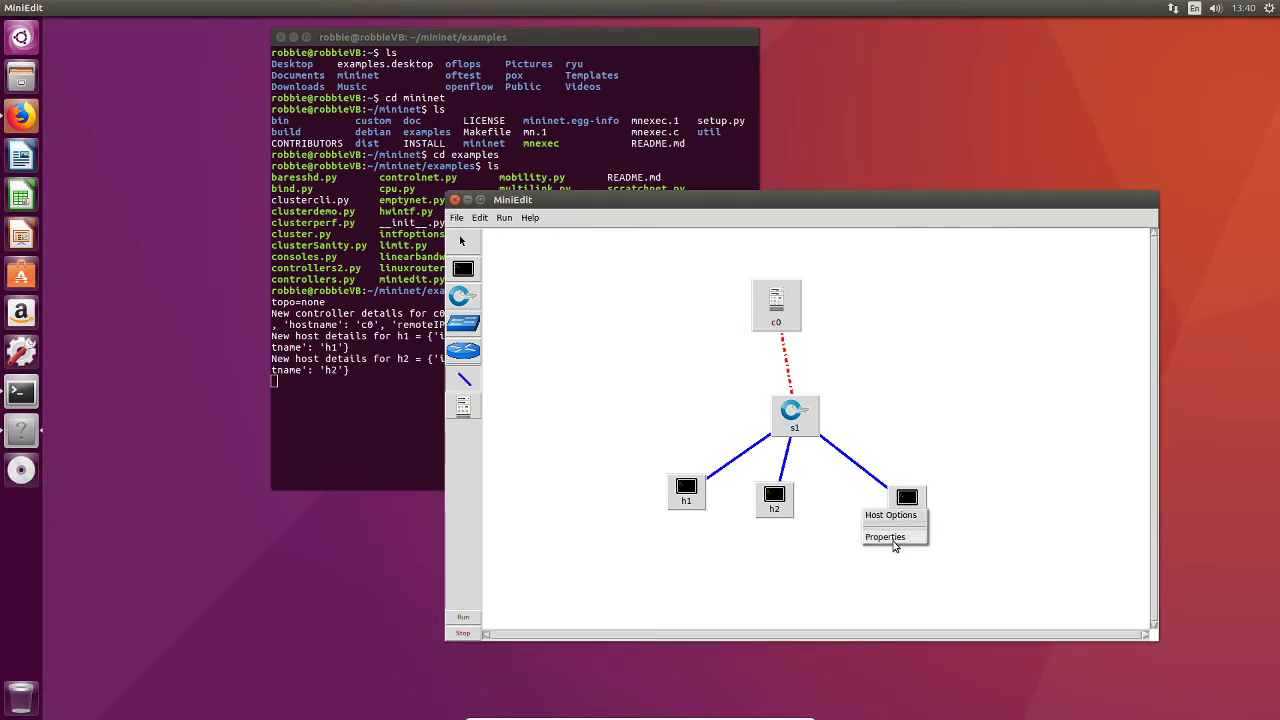
pyautogui.click(885, 538)
pyautogui.click(153, 500)
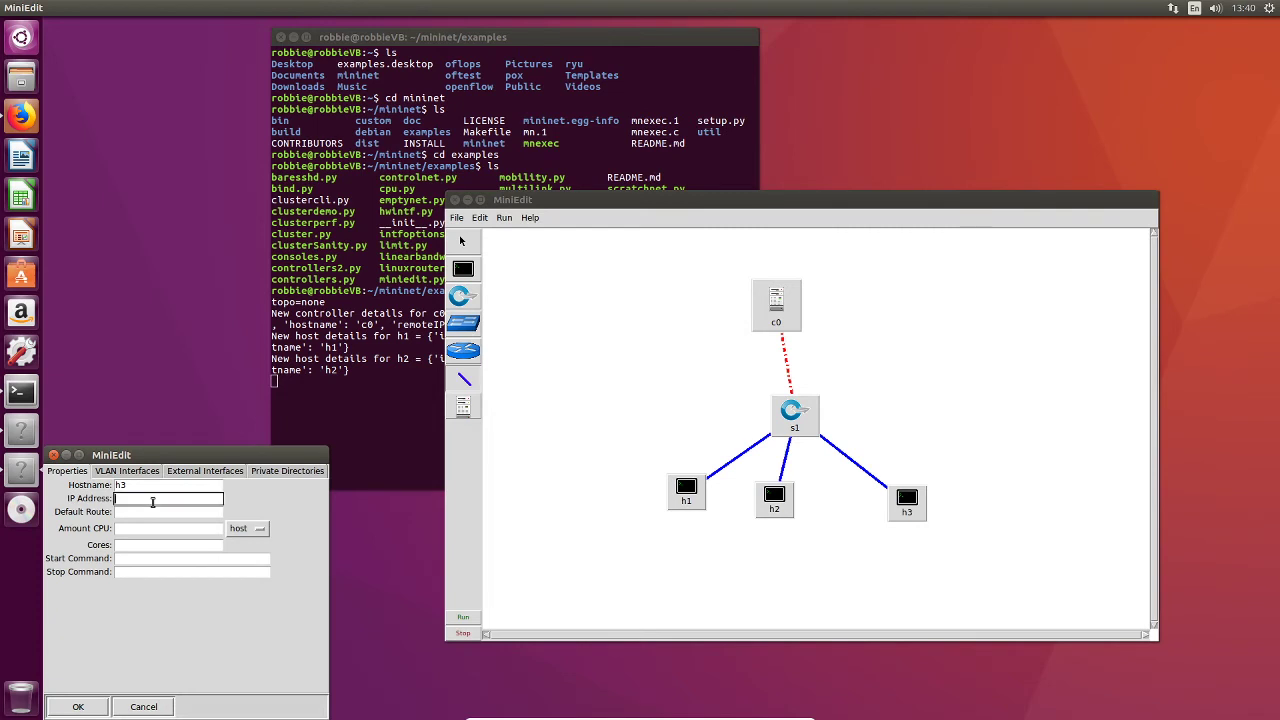
pyautogui.write('10.0.0.13')
pyautogui.click(78, 707)
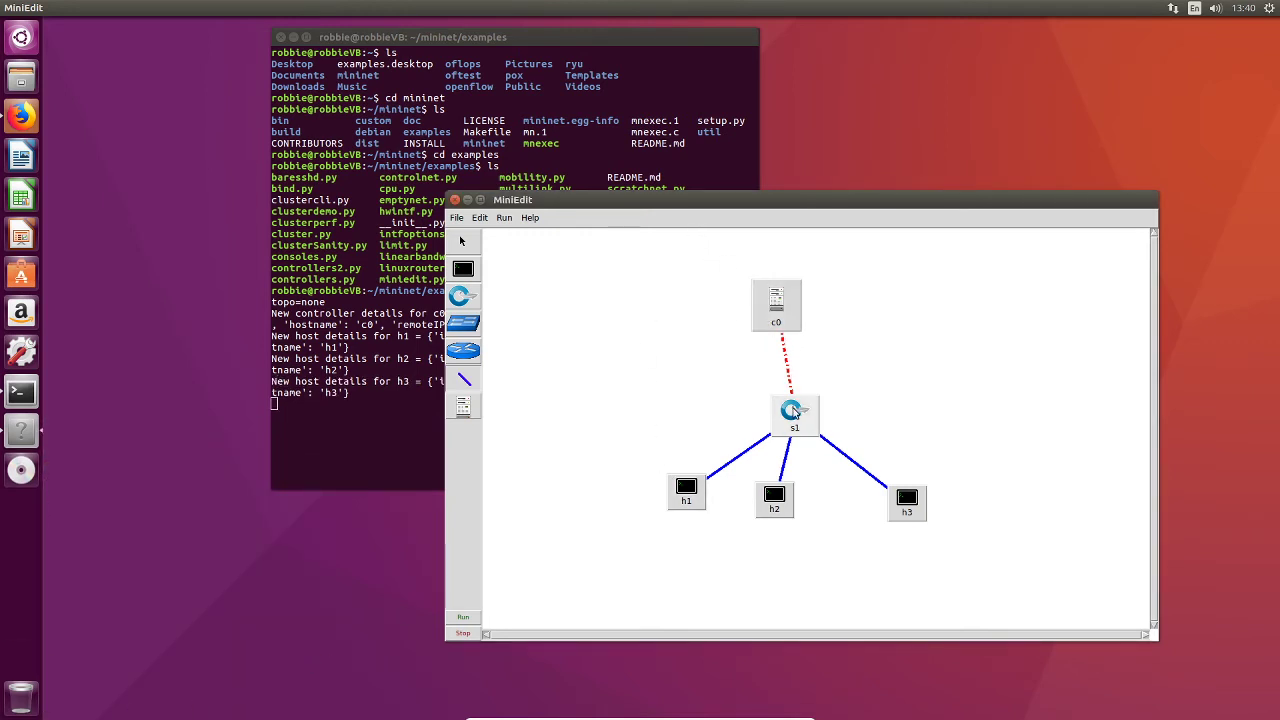
# Step: Enable OpenFlow 1.3 in the MiniEdit preferences
pyautogui.moveTo(666, 199); pyautogui.dragTo(773, 158)
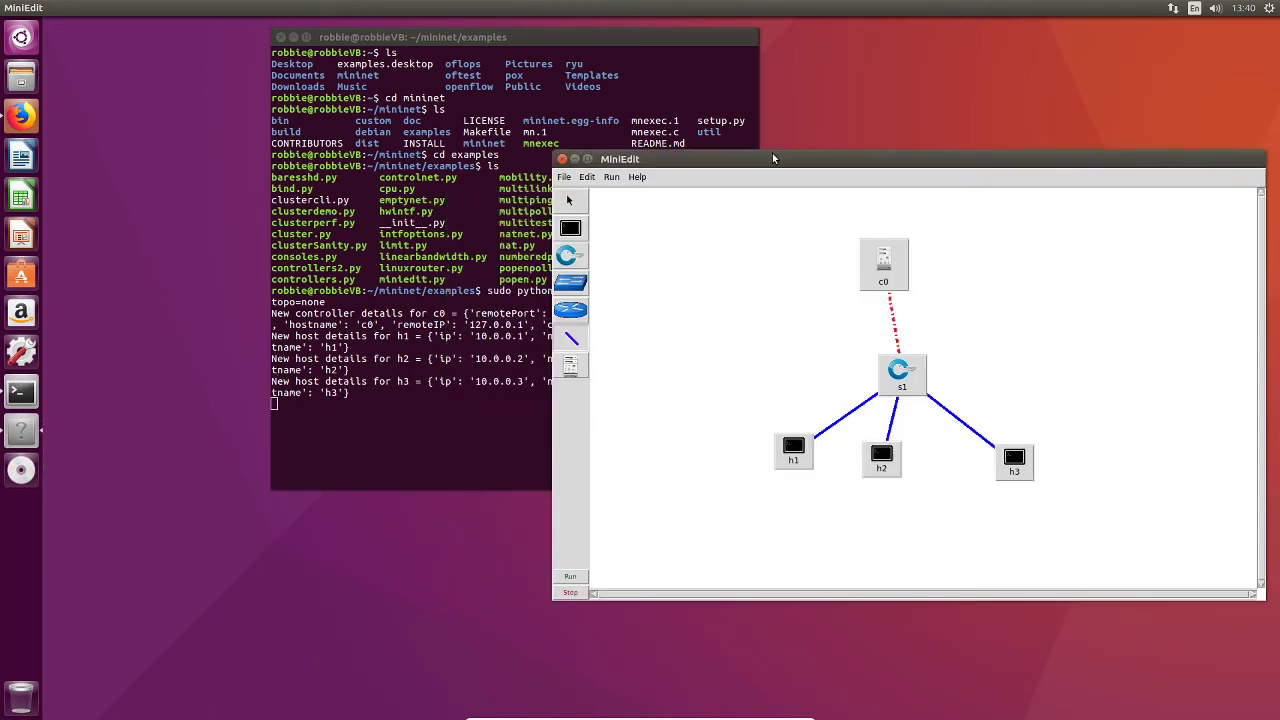
pyautogui.click(587, 179)
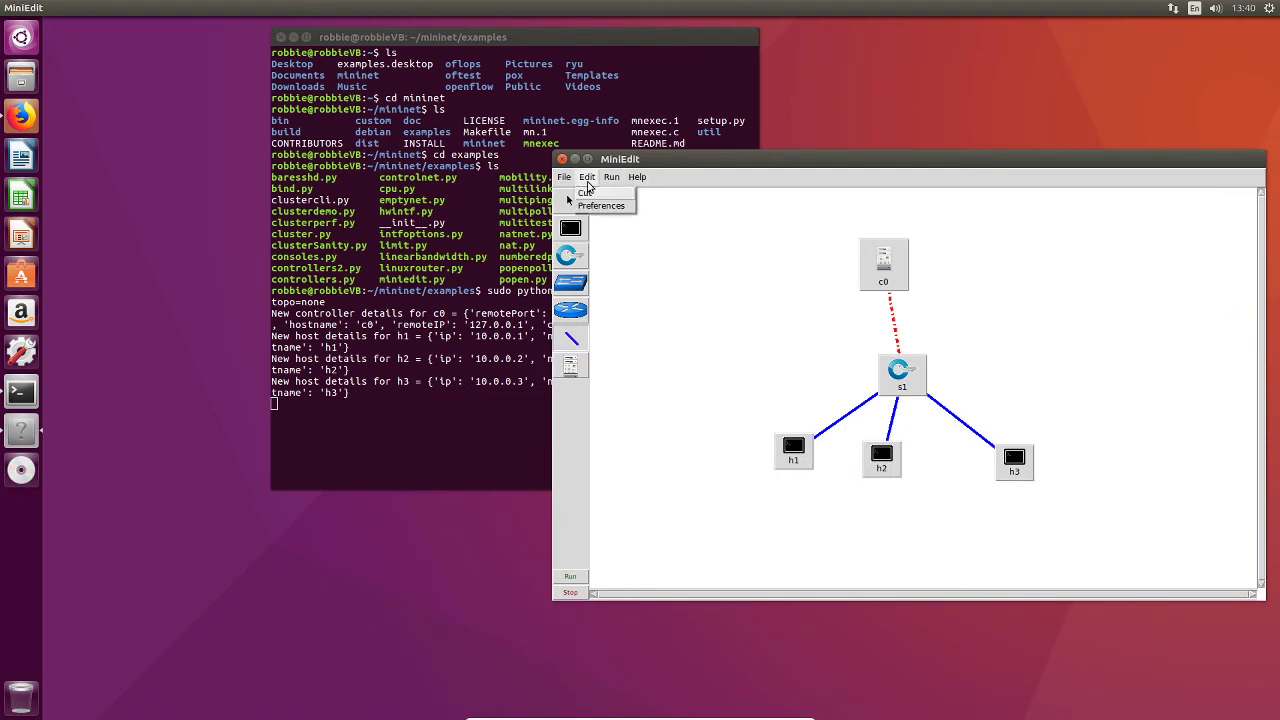
pyautogui.click(597, 206)
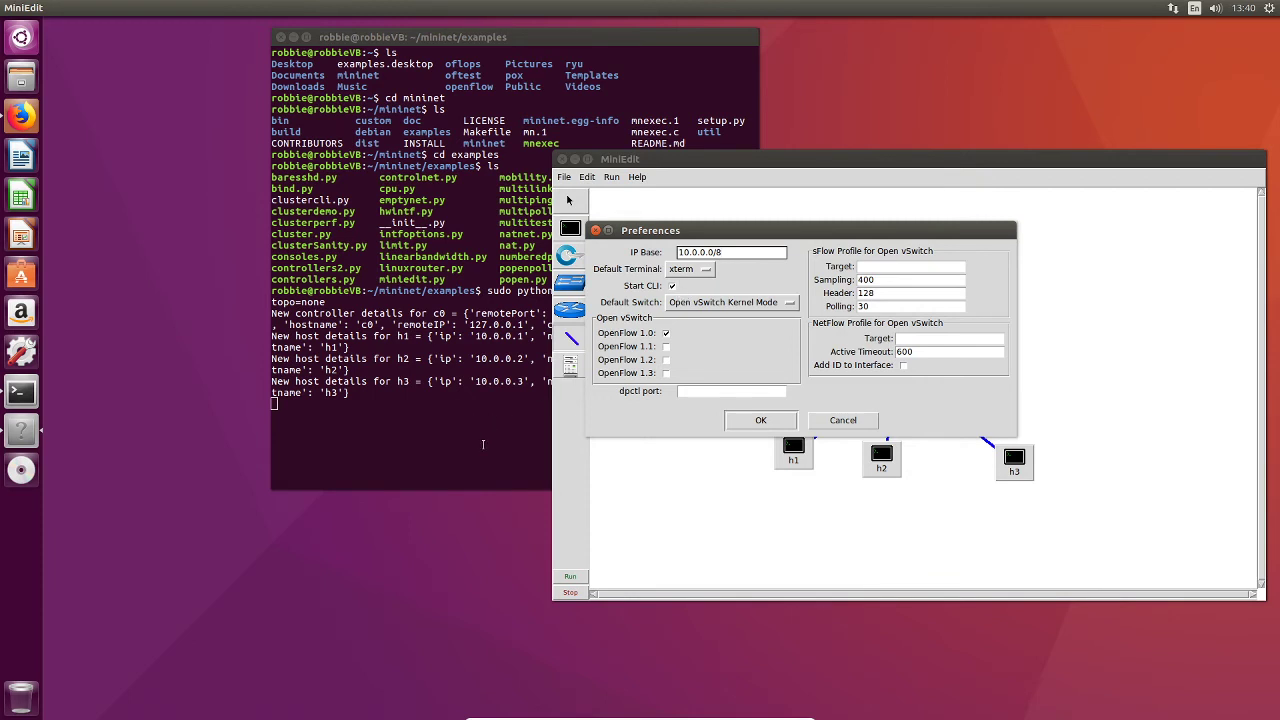
pyautogui.click(666, 374)
pyautogui.click(769, 423)
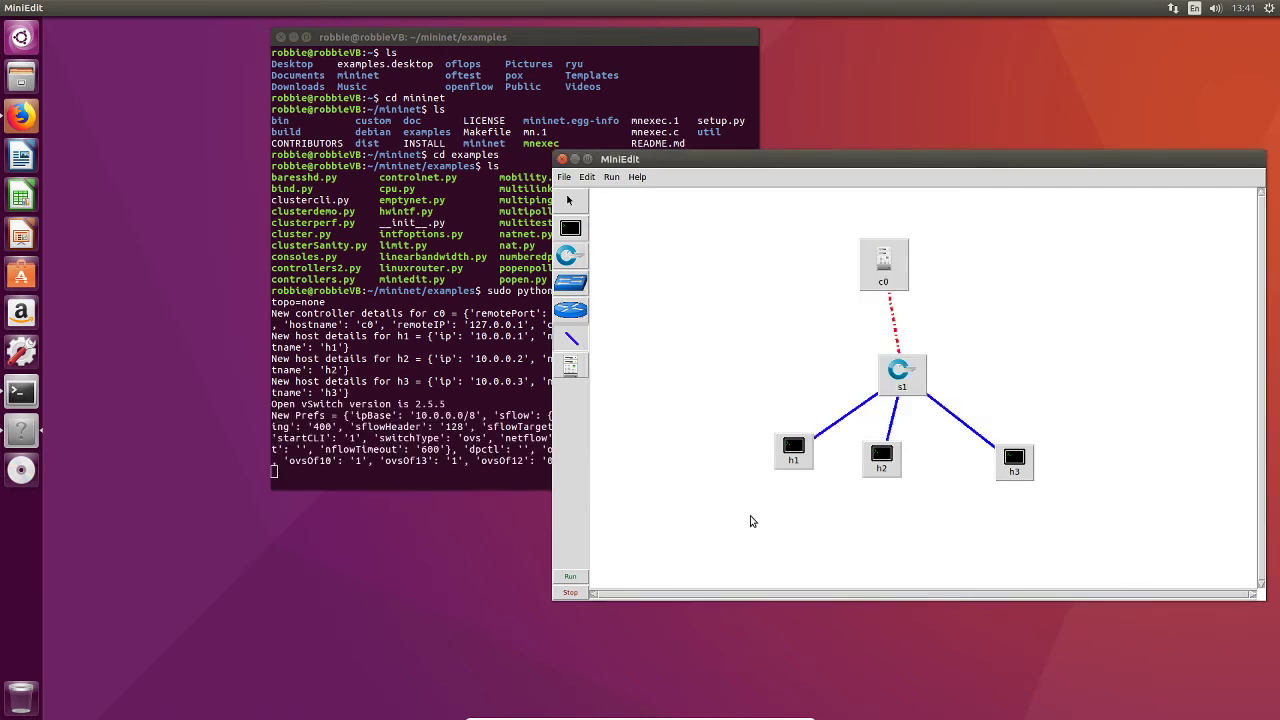
pyautogui.click(565, 178)
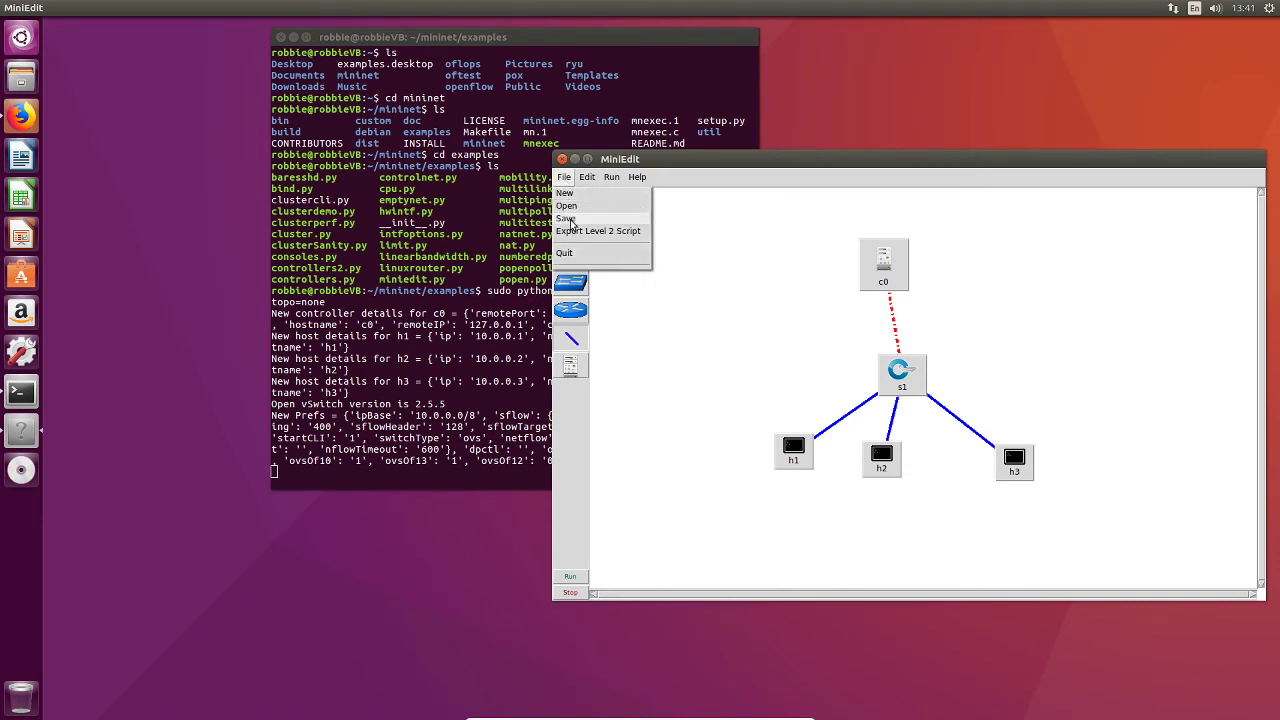
pyautogui.click(566, 219)
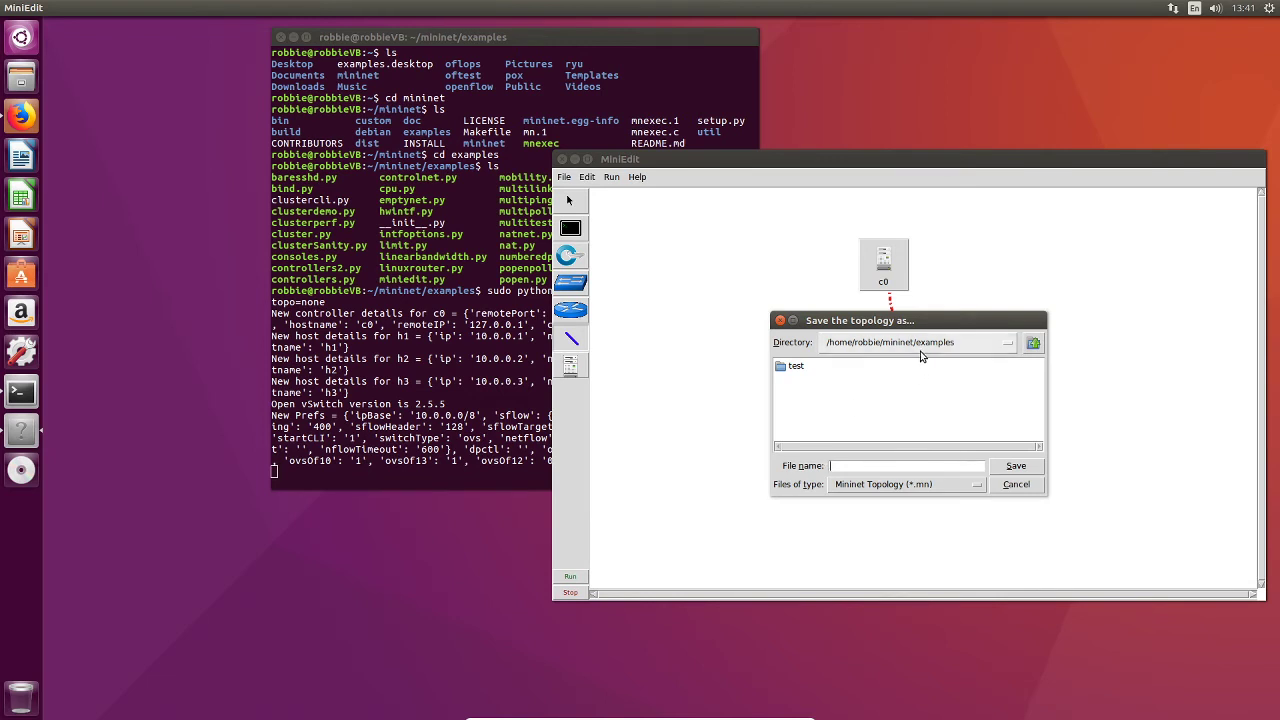
pyautogui.click(832, 415)
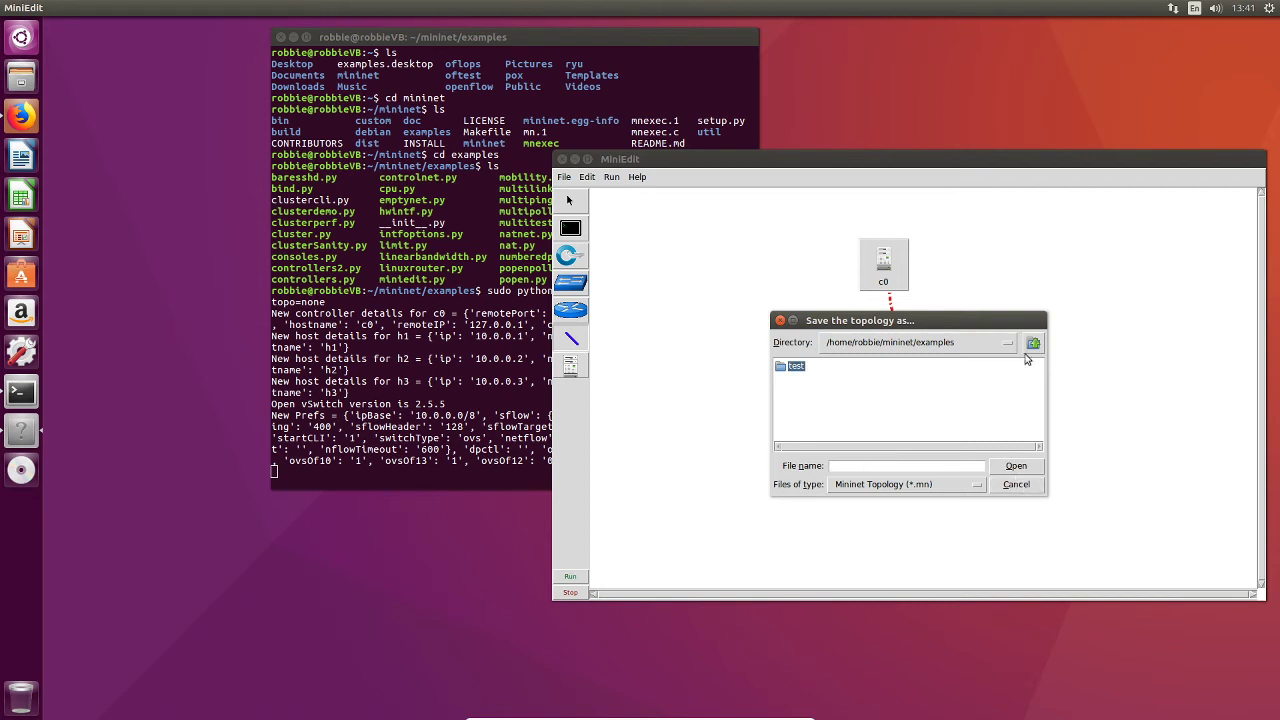
pyautogui.click(780, 320)
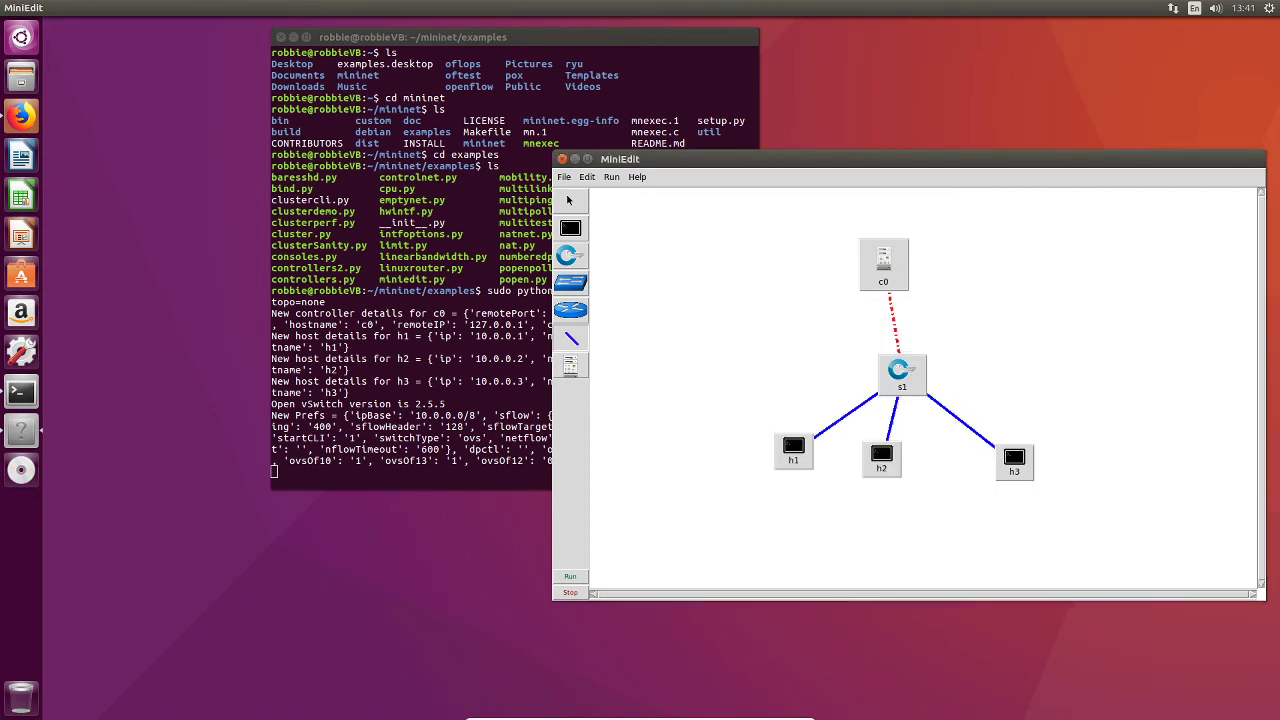
# Step: Create a new folder named mini_topo in Documents using the file manager
pyautogui.click(21, 76)
pyautogui.moveTo(369, 367); pyautogui.dragTo(757, 177)
pyautogui.click(477, 280)
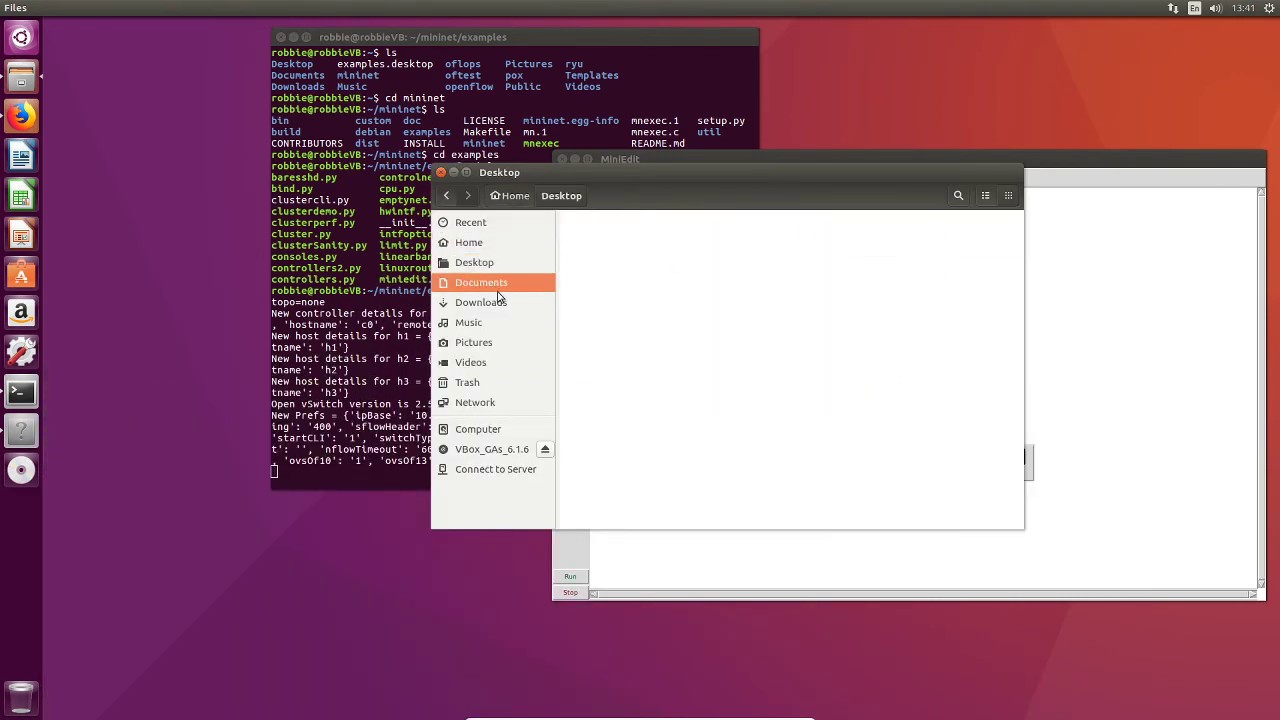
pyautogui.rightClick(629, 259)
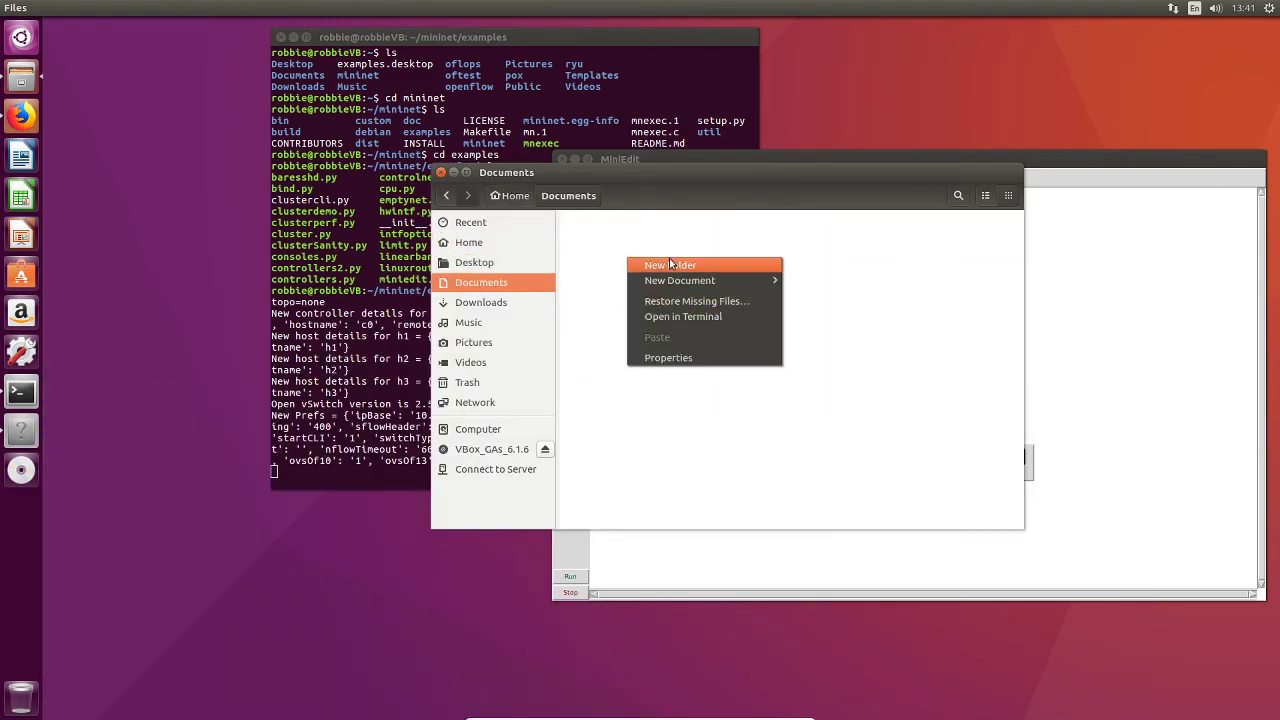
pyautogui.click(674, 266)
pyautogui.press('BackSpace')
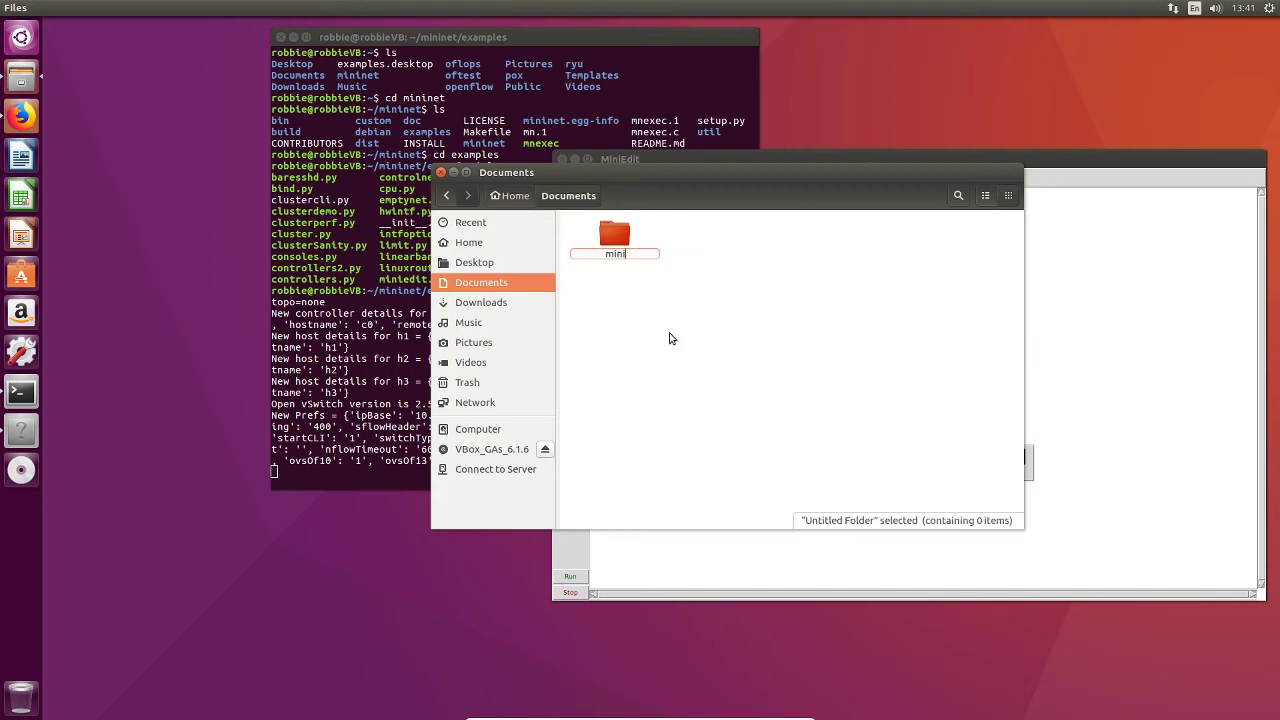
pyautogui.write('mini topo')
pyautogui.press('Return')
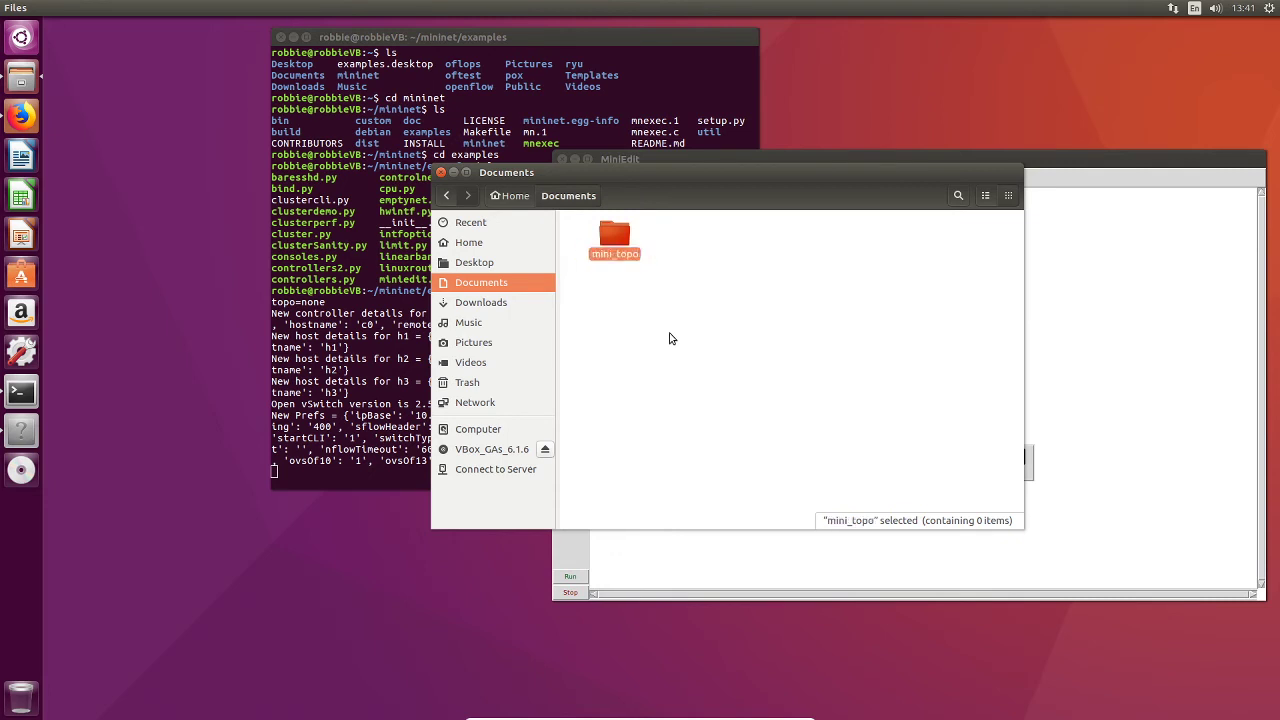
pyautogui.click(651, 340)
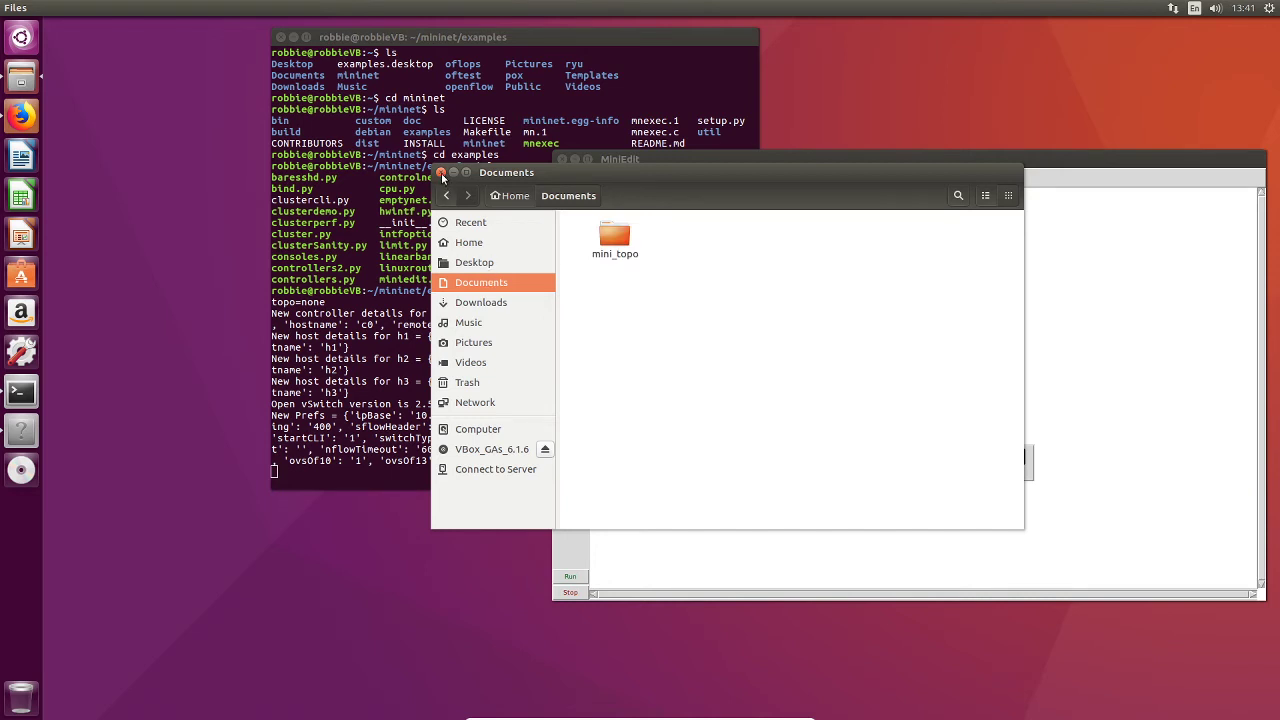
# Step: Save the topology as tester in the Documents/mini_topo folder
pyautogui.click(443, 176)
pyautogui.click(564, 177)
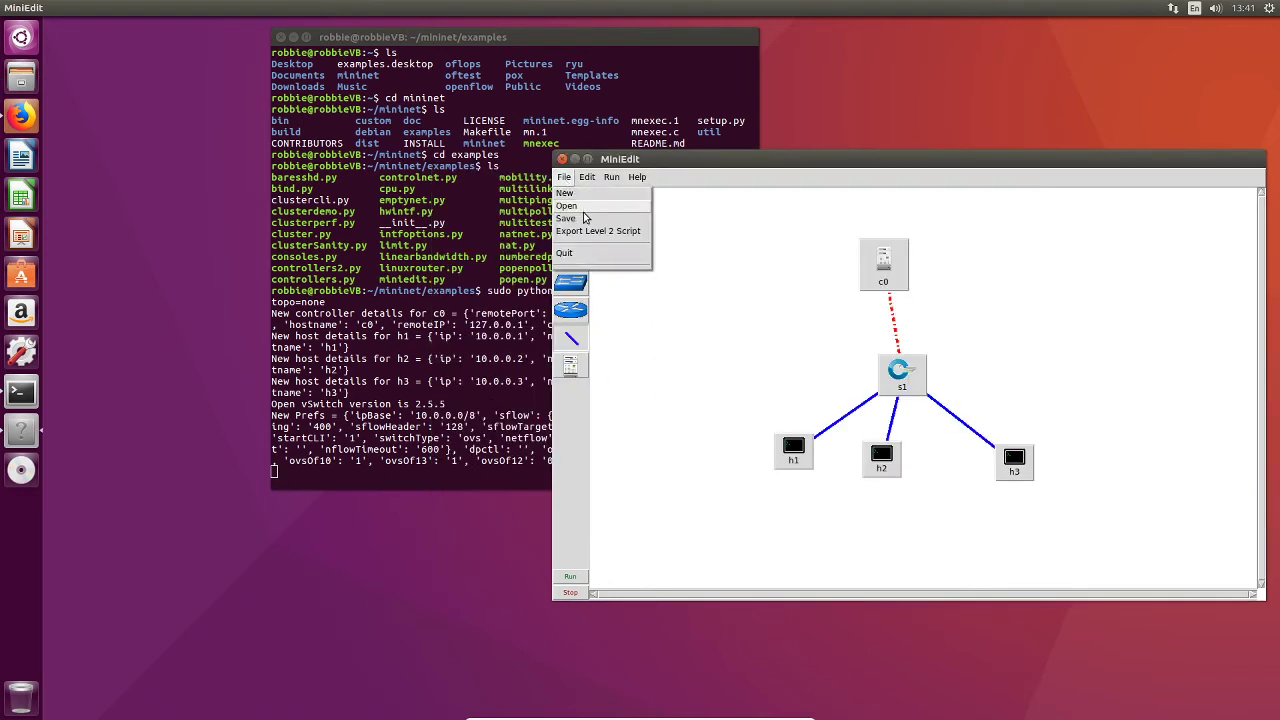
pyautogui.click(586, 219)
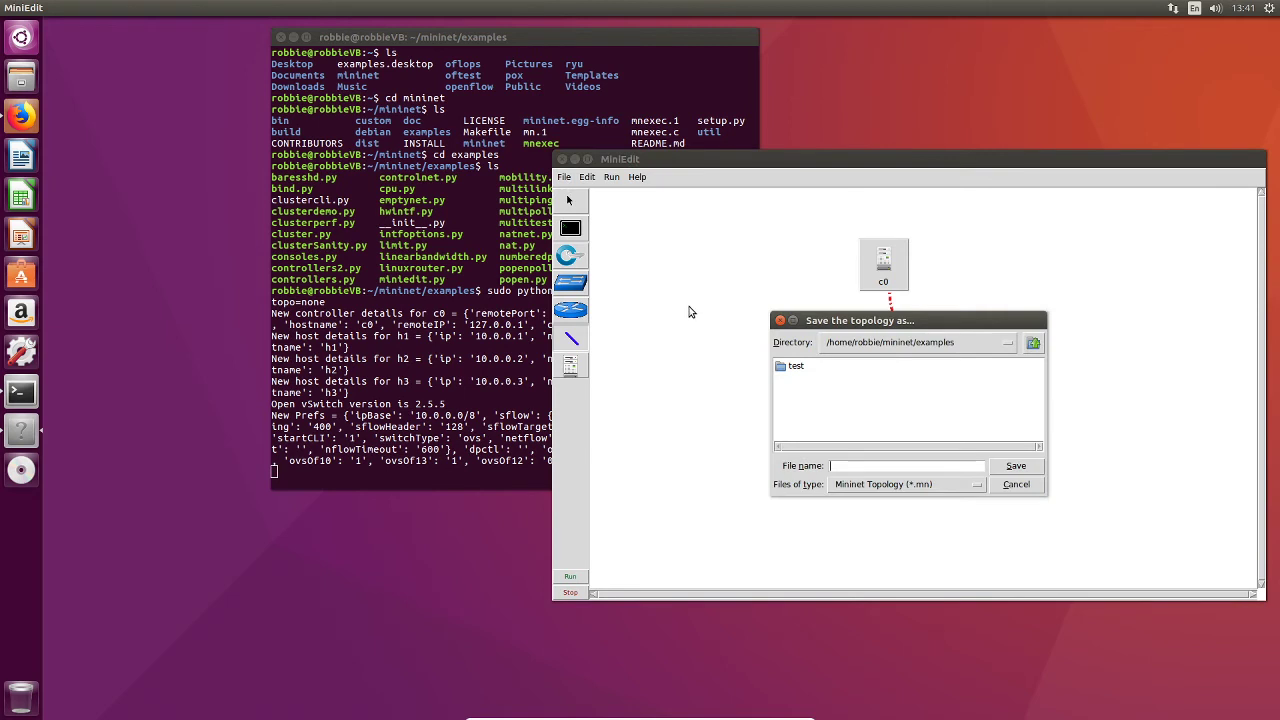
pyautogui.click(1035, 345)
pyautogui.click(1035, 345)
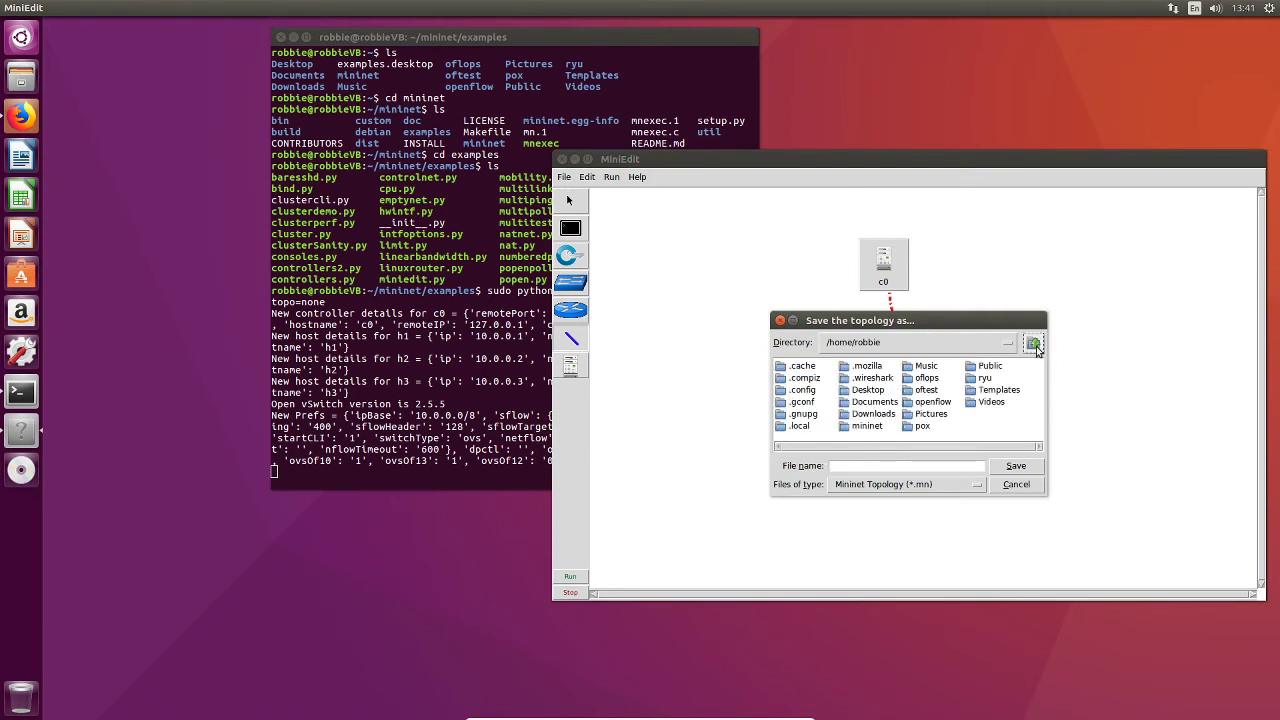
pyautogui.click(1035, 345)
pyautogui.doubleClick(792, 367)
pyautogui.doubleClick(872, 401)
pyautogui.click(812, 368)
pyautogui.doubleClick(812, 368)
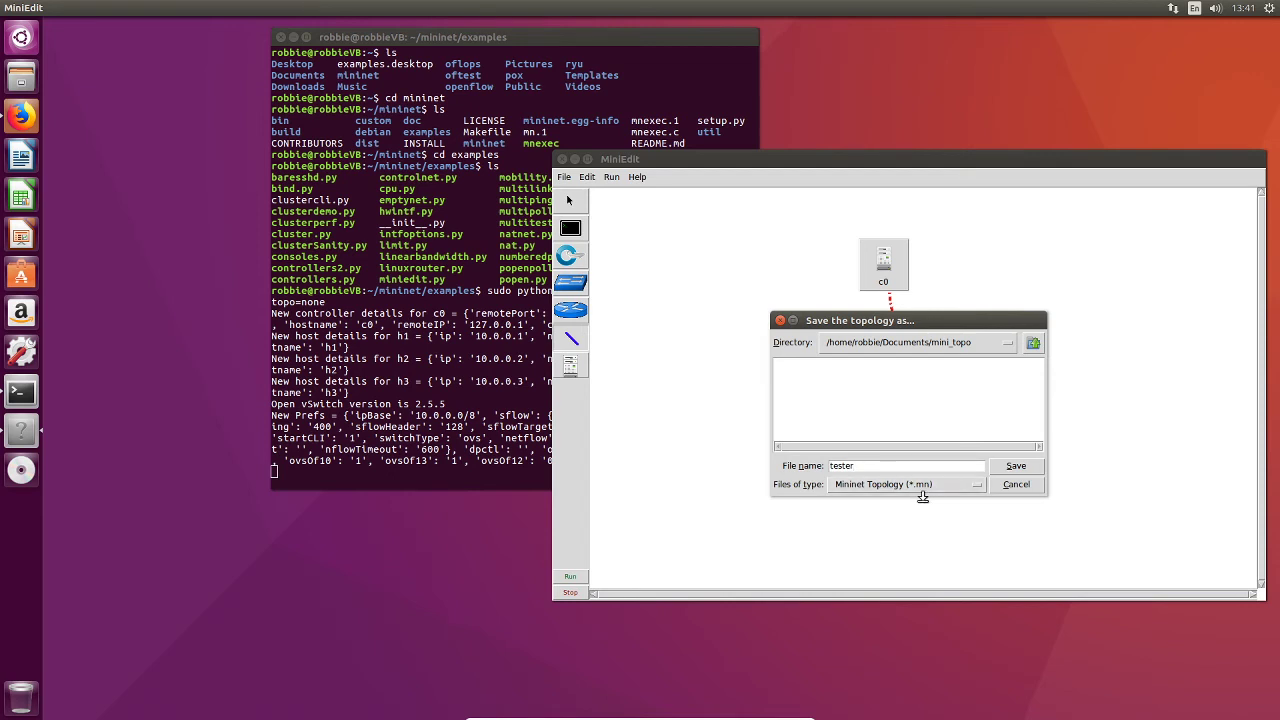
pyautogui.click(1017, 468)
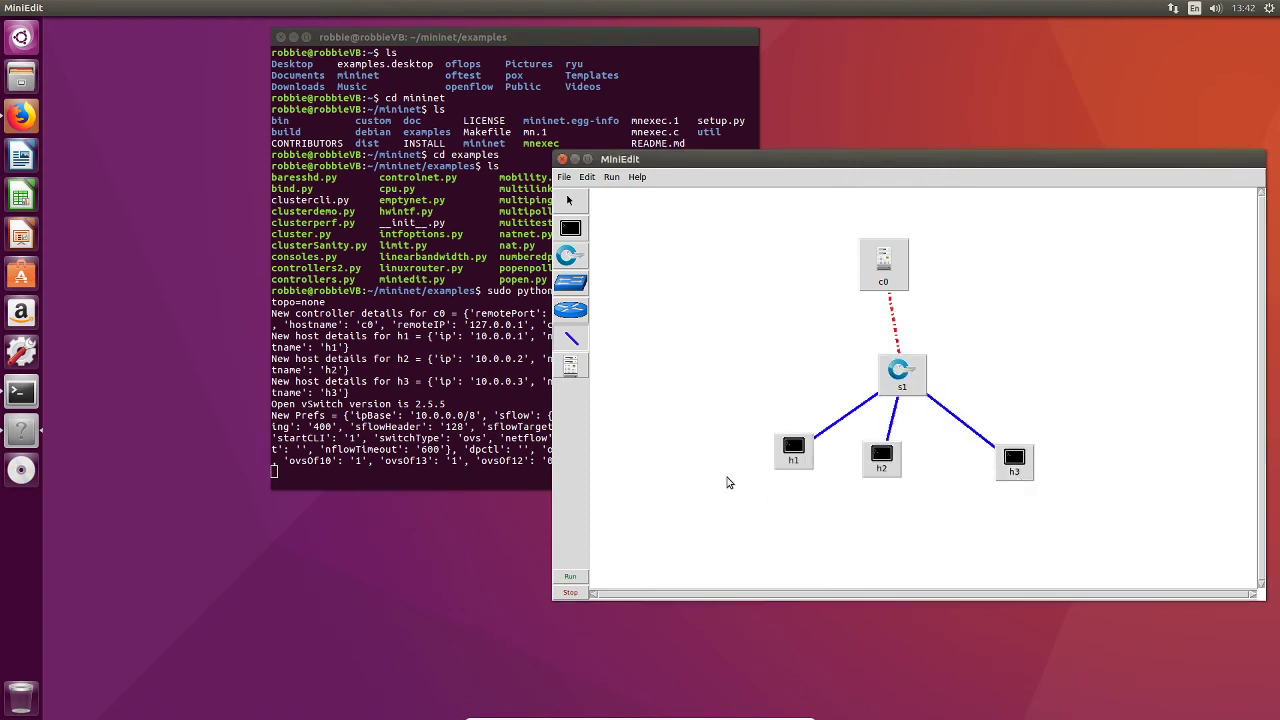
# Step: Export the topology as a Level 2 Python script named tester in mini_topo
pyautogui.click(566, 179)
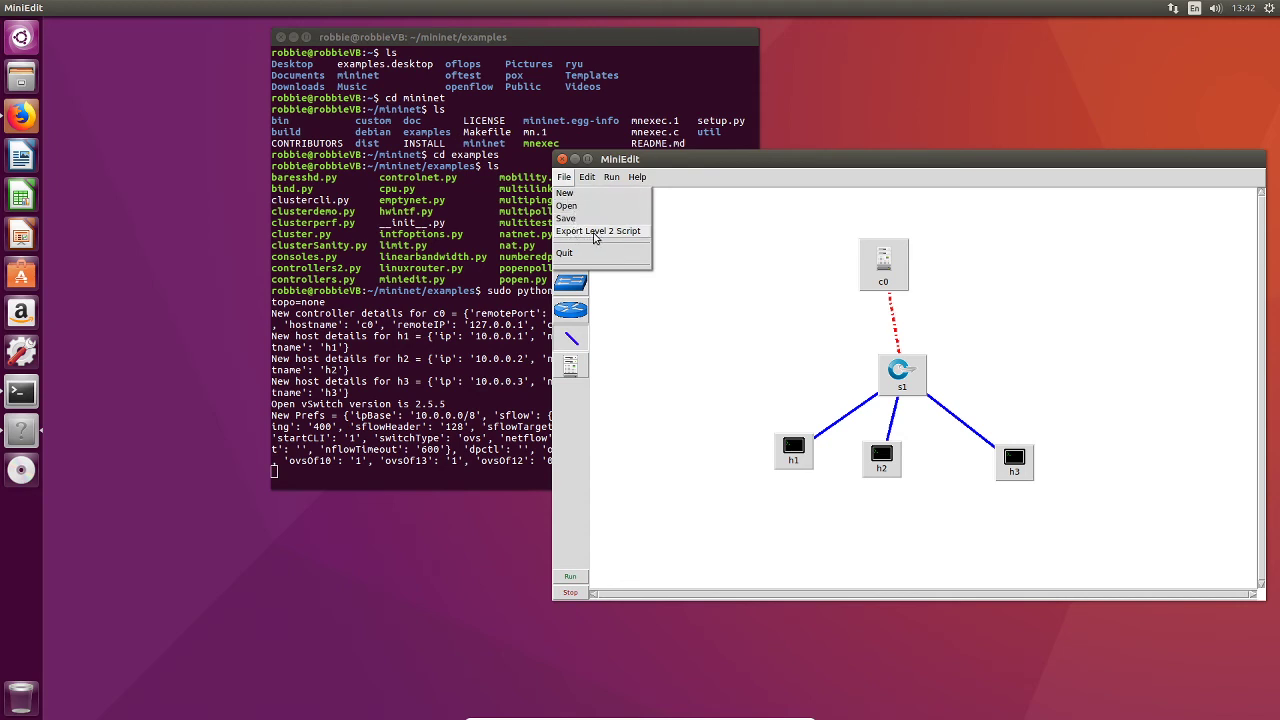
pyautogui.click(595, 233)
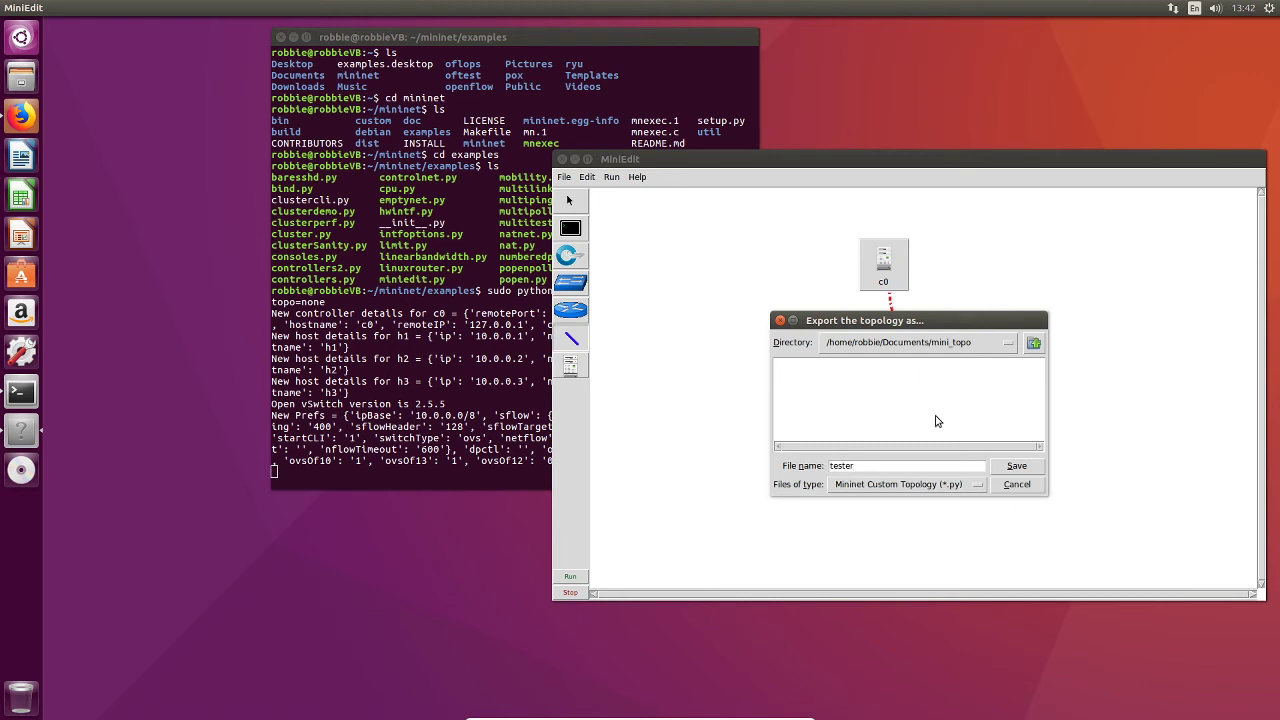
pyautogui.click(1004, 470)
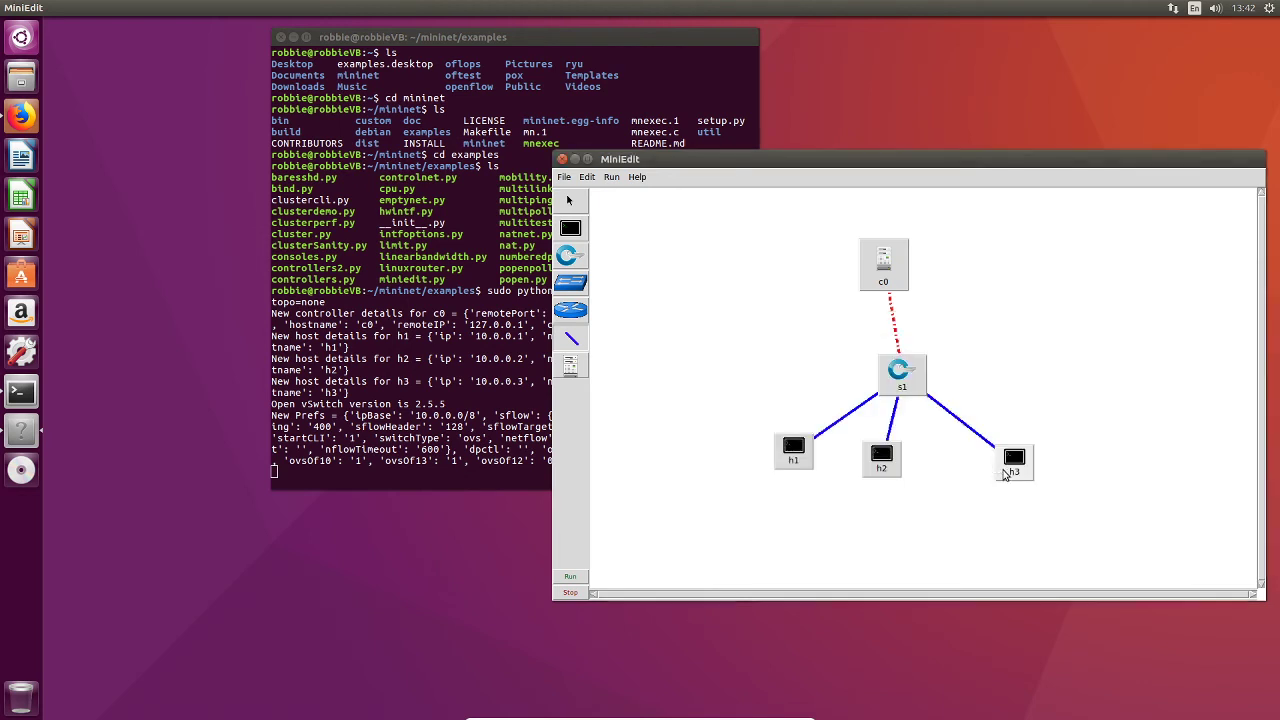
# Step: Open the exported tester.py script from the mini_topo folder in the file manager
pyautogui.click(20, 76)
pyautogui.moveTo(337, 378); pyautogui.dragTo(742, 226)
pyautogui.doubleClick(746, 275)
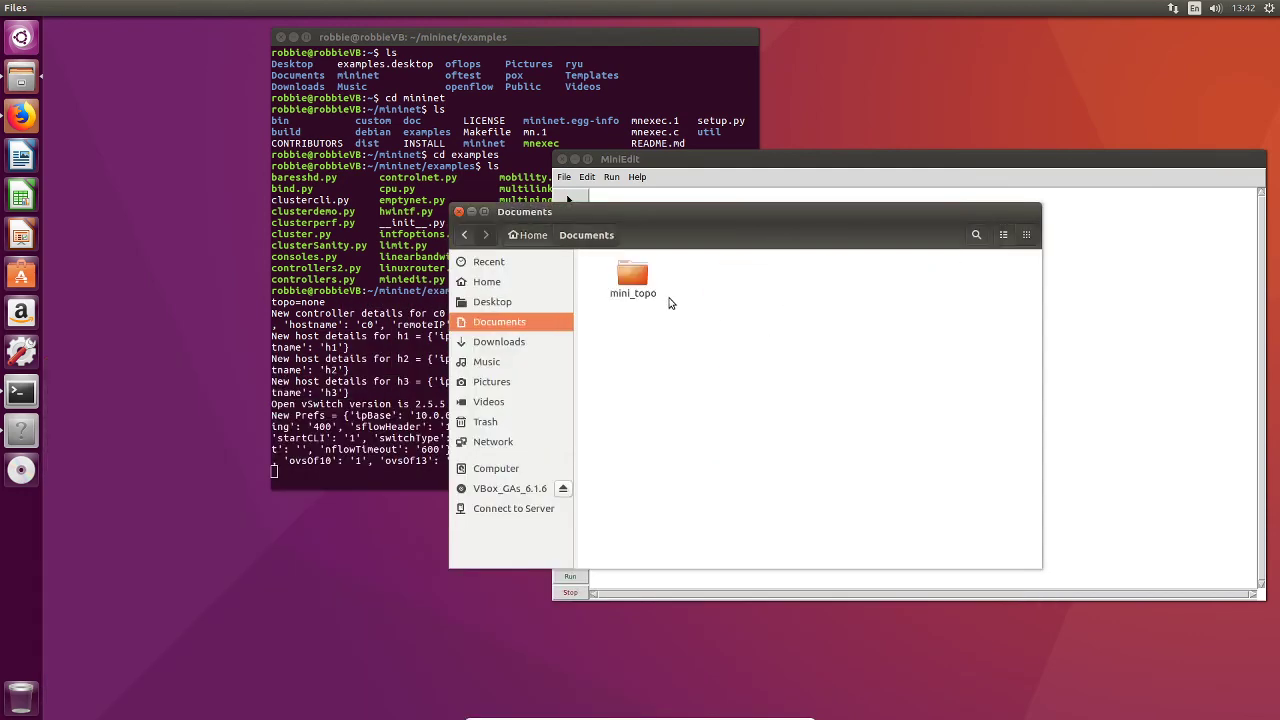
pyautogui.doubleClick(641, 271)
pyautogui.click(628, 298)
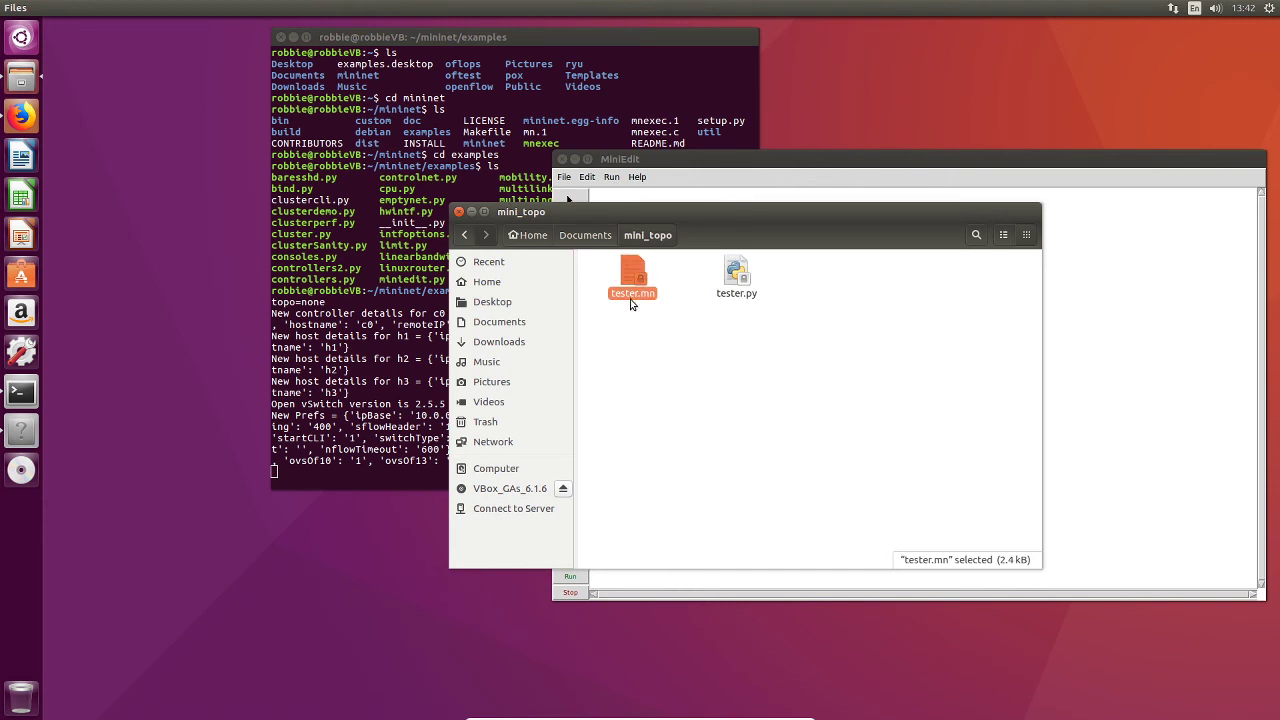
pyautogui.doubleClick(722, 294)
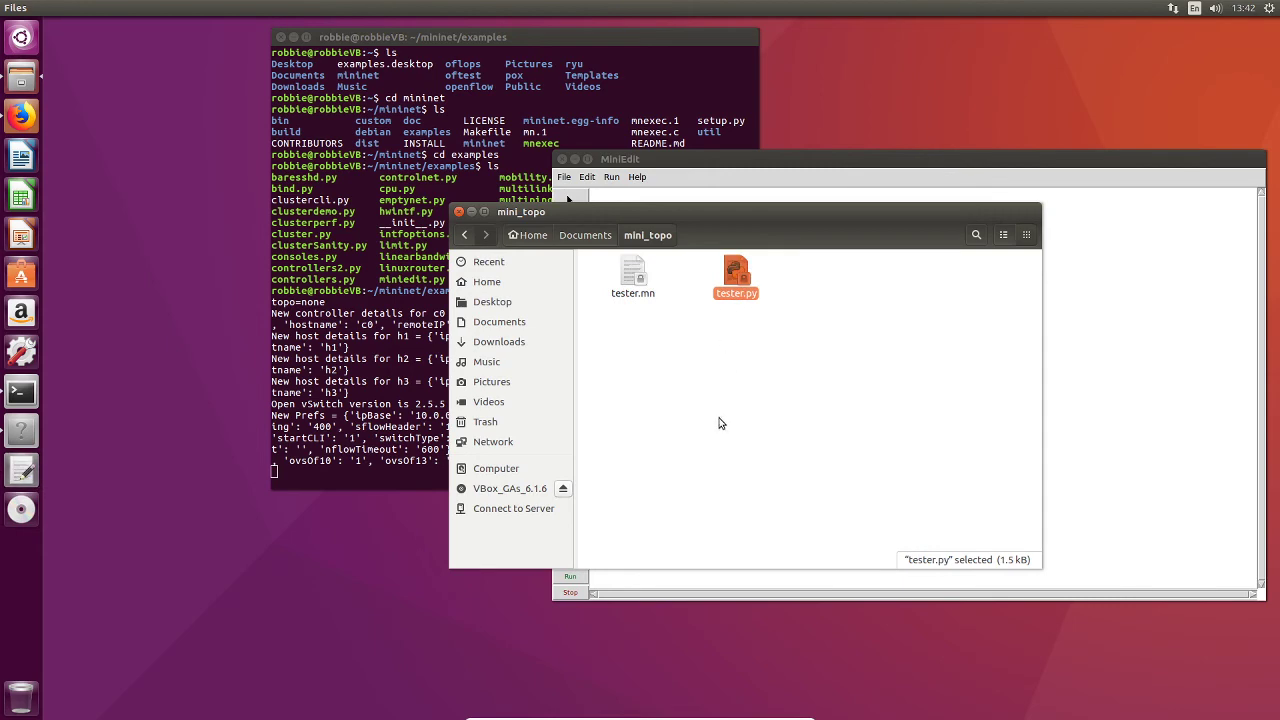
# Step: Read through the generated tester.py script in the text editor
pyautogui.moveTo(524, 244); pyautogui.dragTo(750, 95)
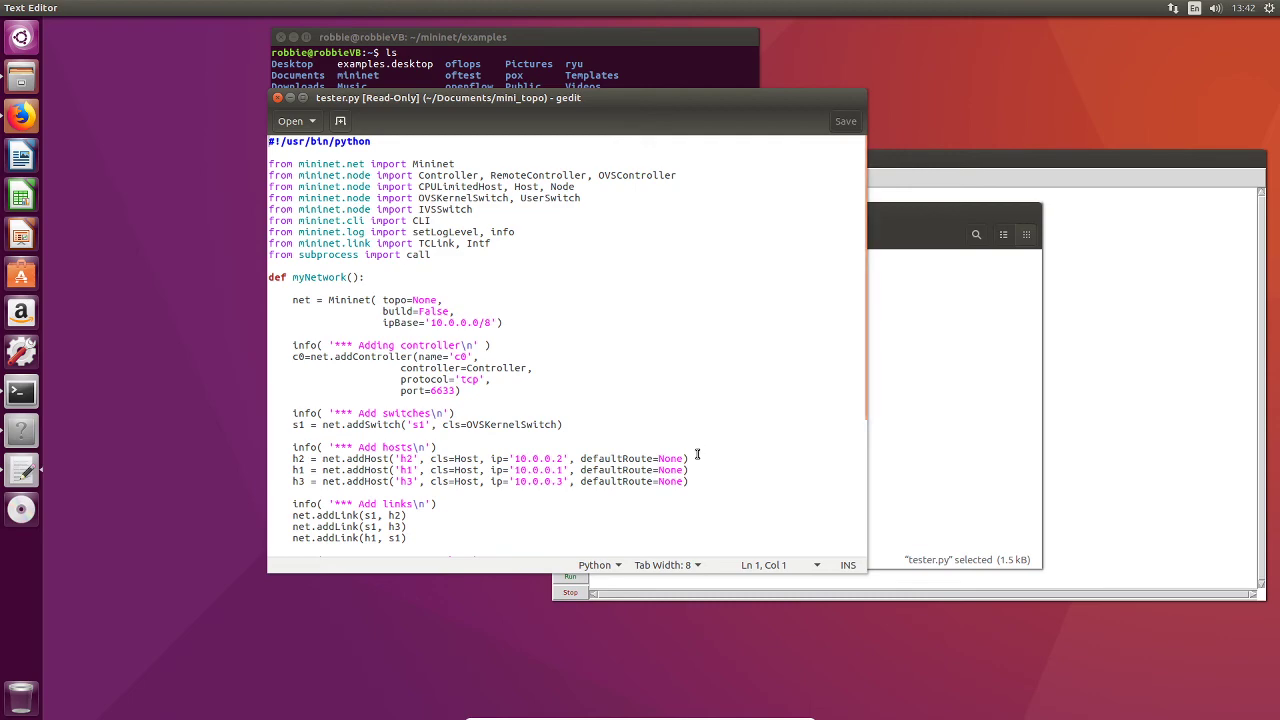
pyautogui.moveTo(864, 203); pyautogui.dragTo(850, 235)
pyautogui.scroll(2, 431, 268)
pyautogui.scroll(-3, 448, 374)
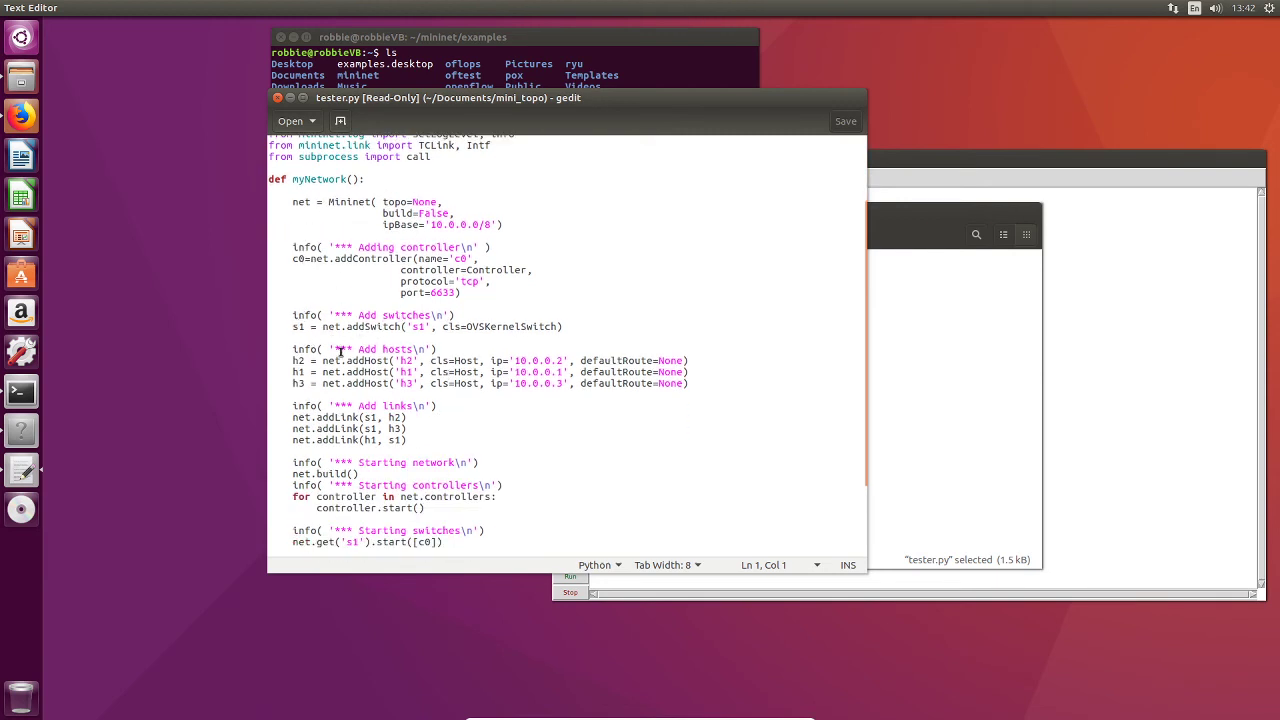
pyautogui.scroll(-2, 383, 436)
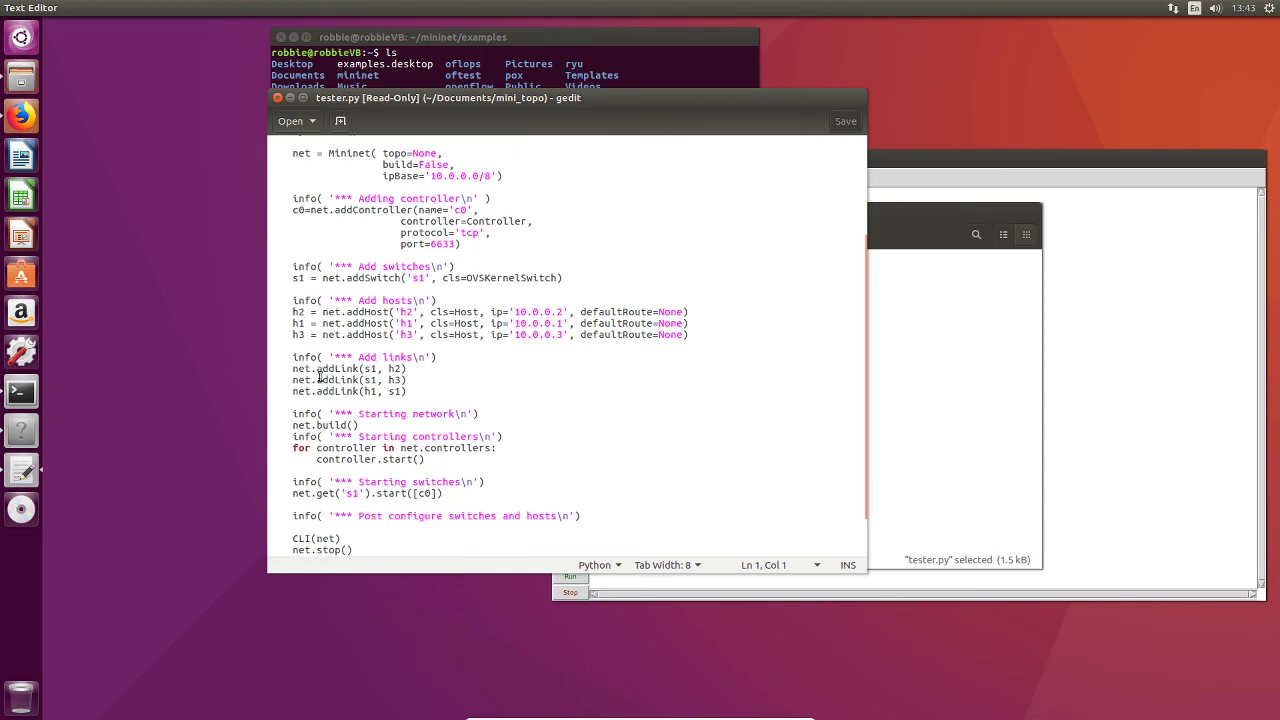
pyautogui.scroll(-1, 378, 510)
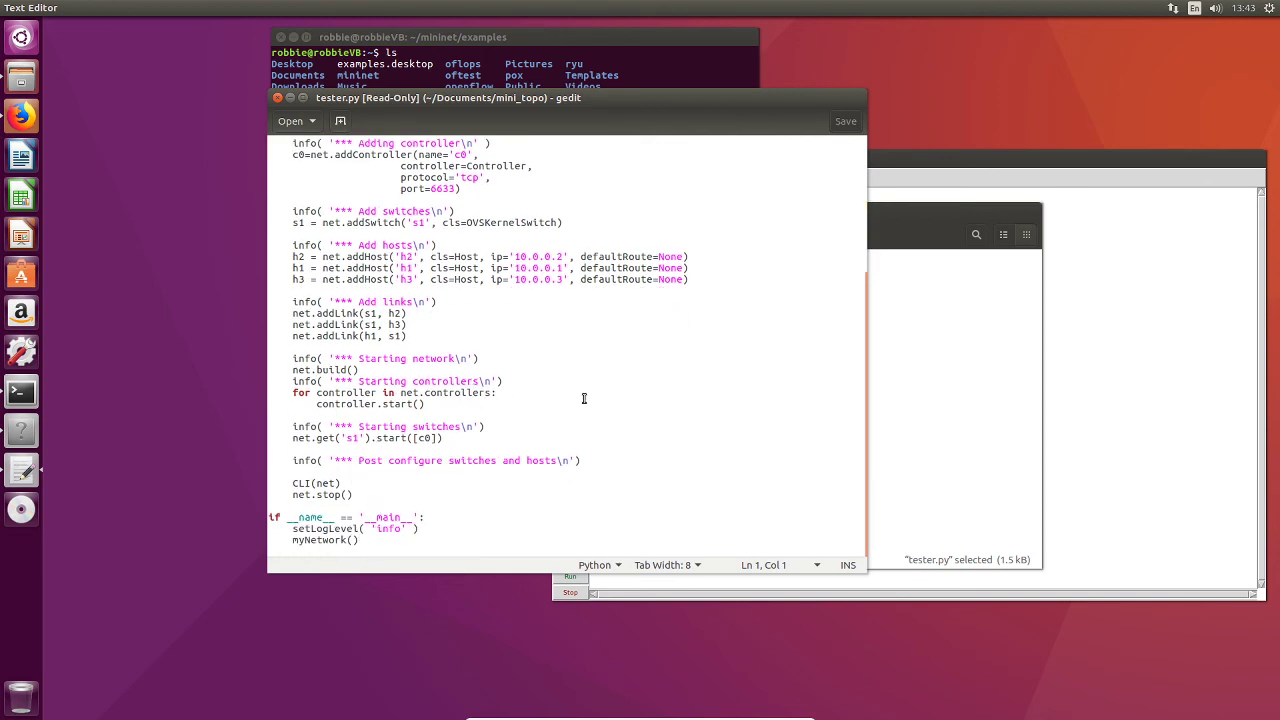
# Step: Close the script editor and the file manager windows to return to the MiniEdit topology
pyautogui.click(277, 97)
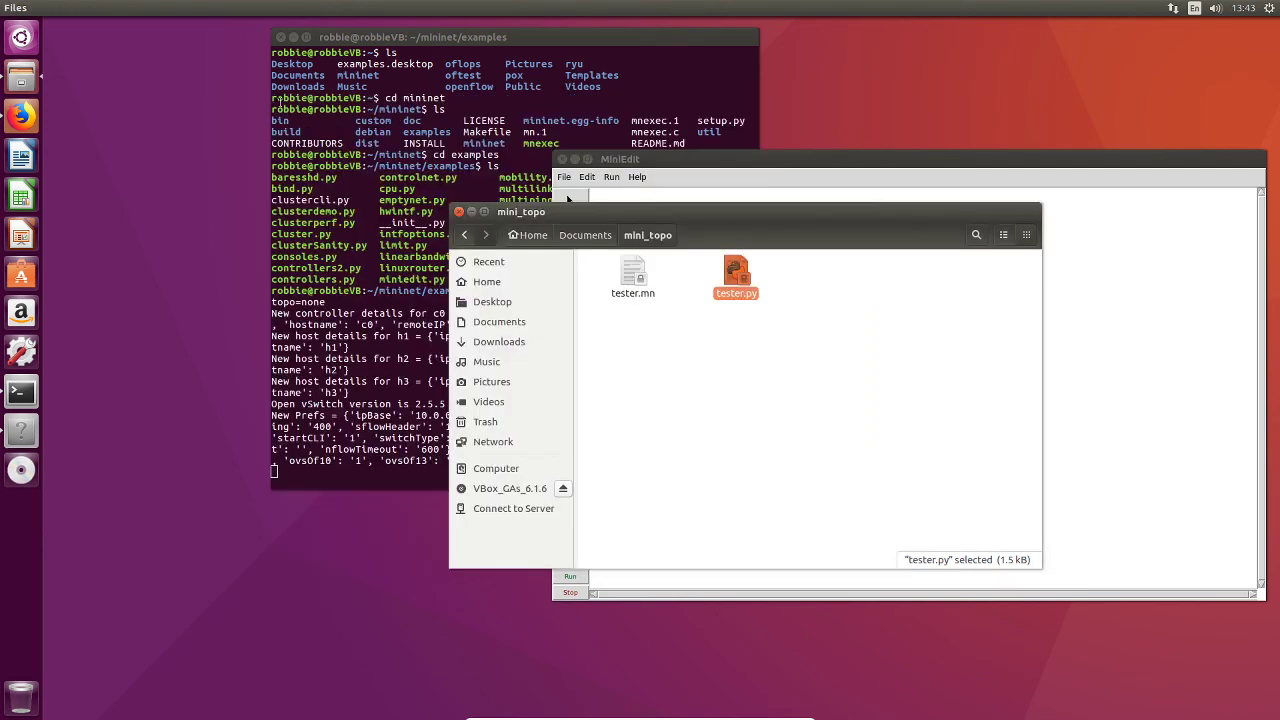
pyautogui.click(461, 209)
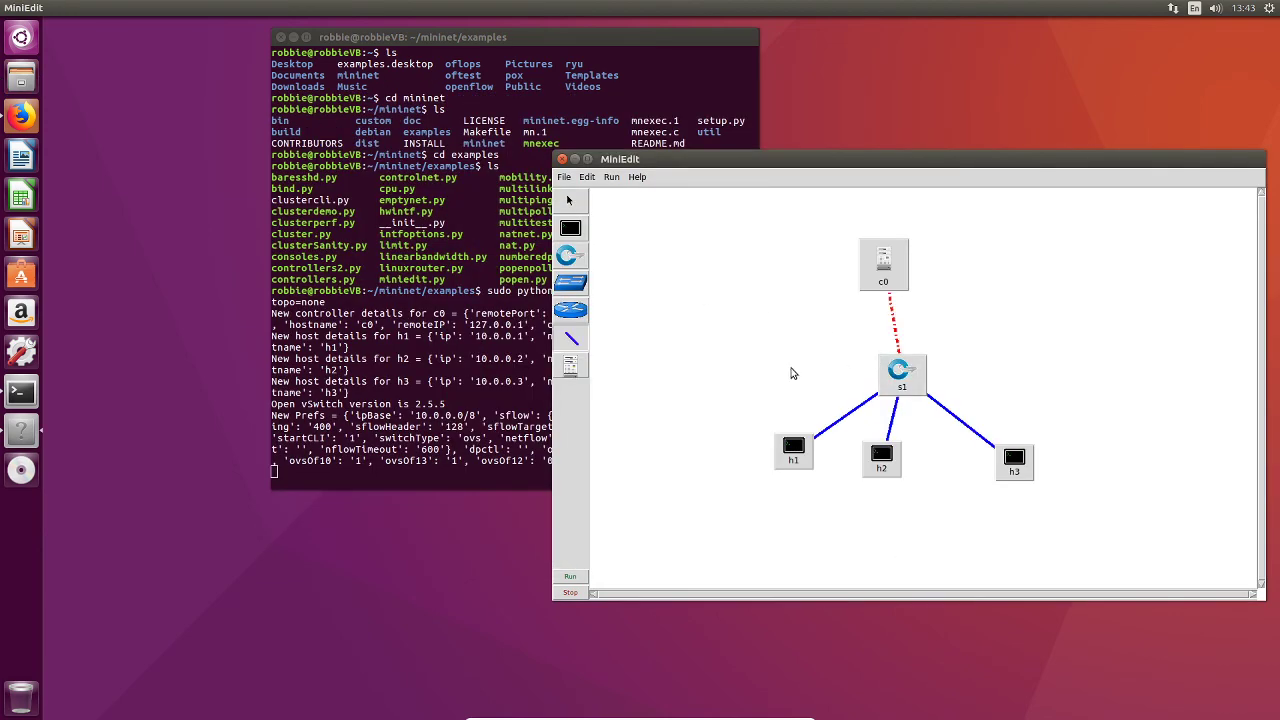
pyautogui.moveTo(772, 159); pyautogui.dragTo(578, 96)
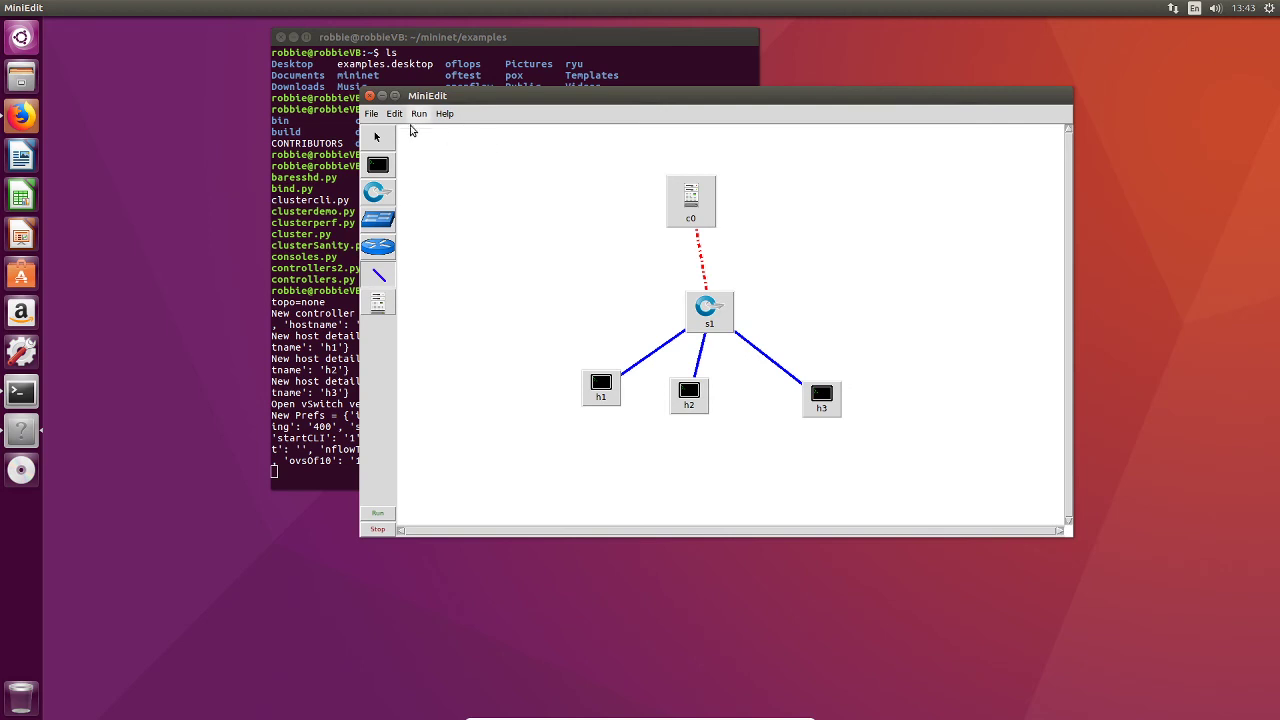
# Step: Open the OVS summary for the topology and close its window
pyautogui.click(419, 114)
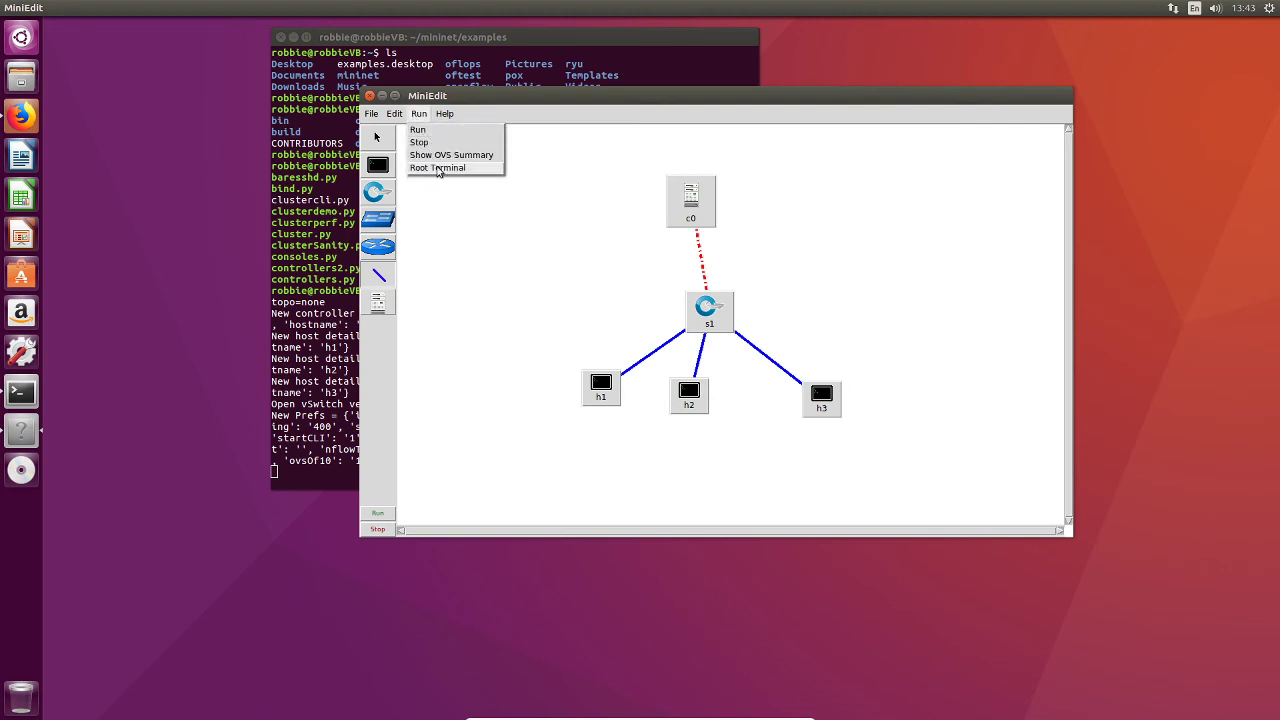
pyautogui.click(445, 155)
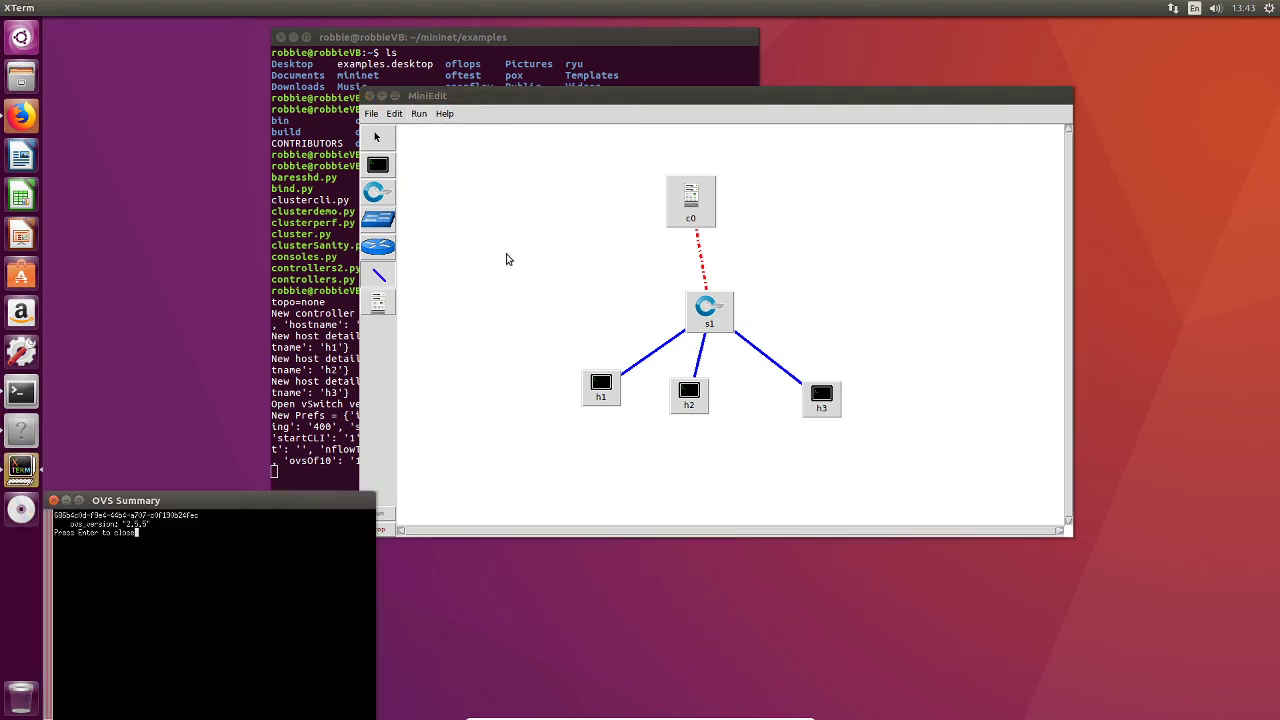
pyautogui.moveTo(197, 508); pyautogui.dragTo(534, 380)
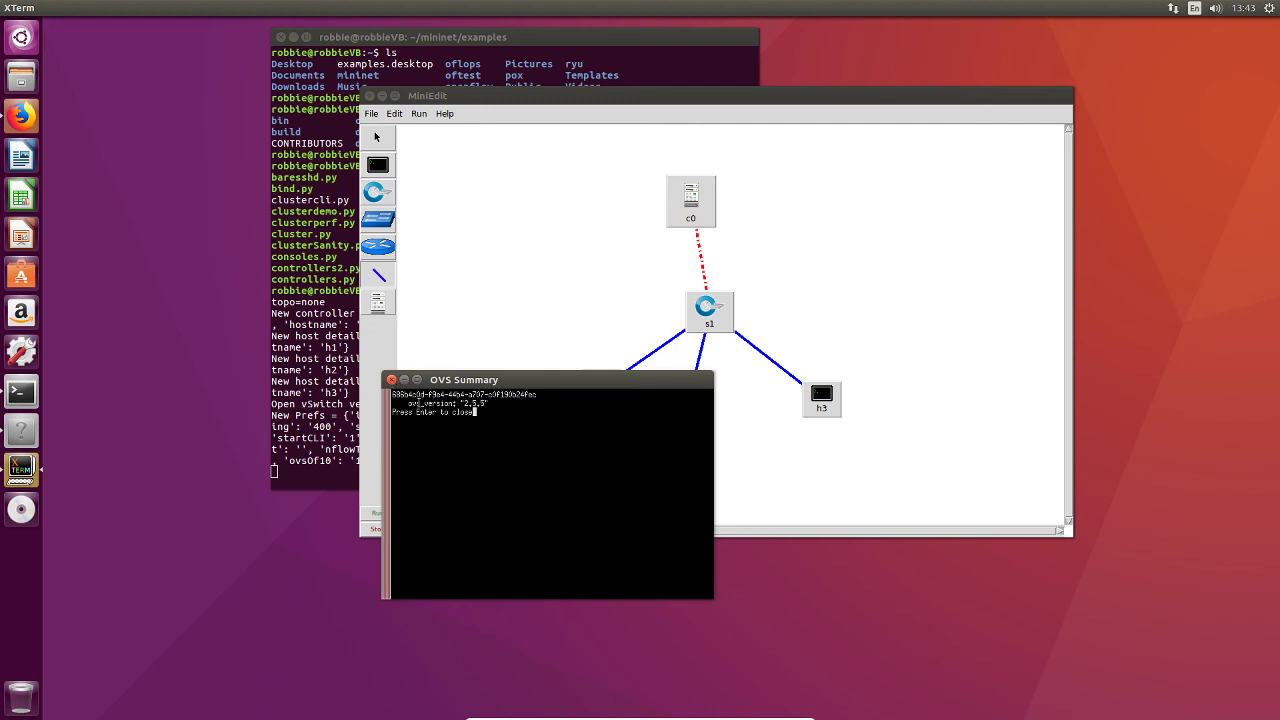
pyautogui.click(391, 381)
# Step: Run the network from MiniEdit
pyautogui.click(418, 114)
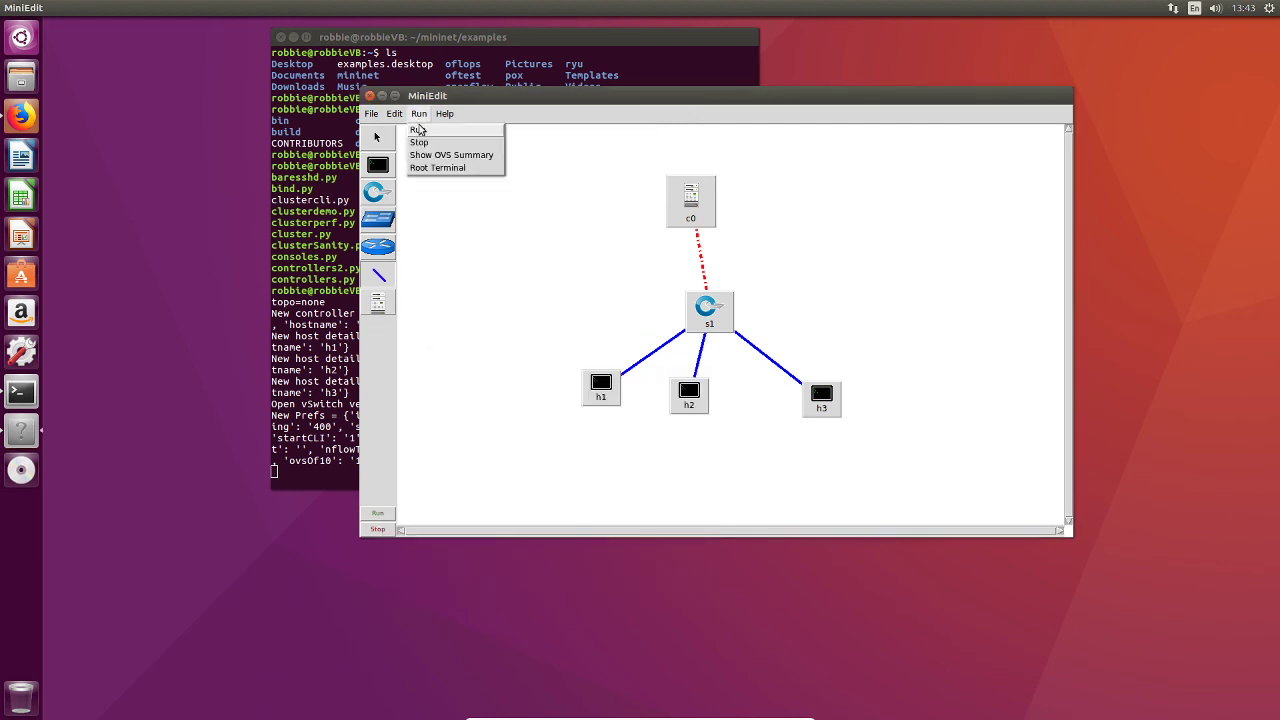
pyautogui.click(465, 213)
pyautogui.click(425, 112)
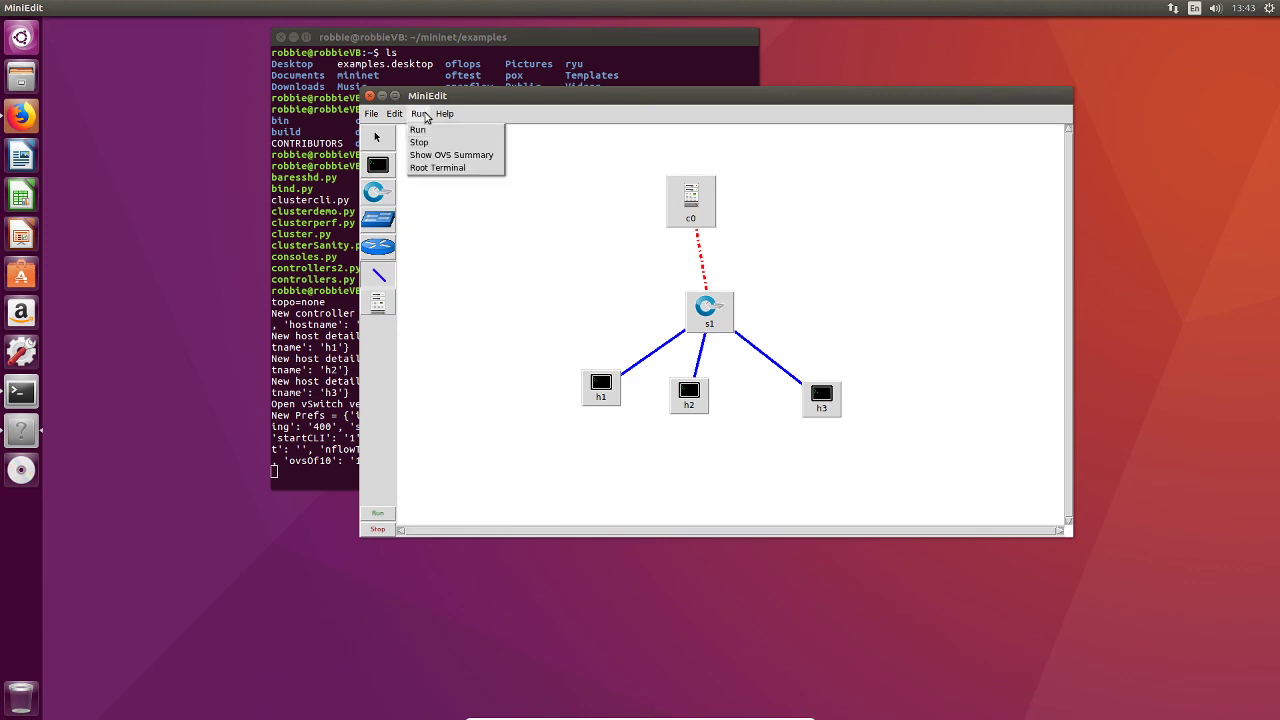
pyautogui.click(431, 132)
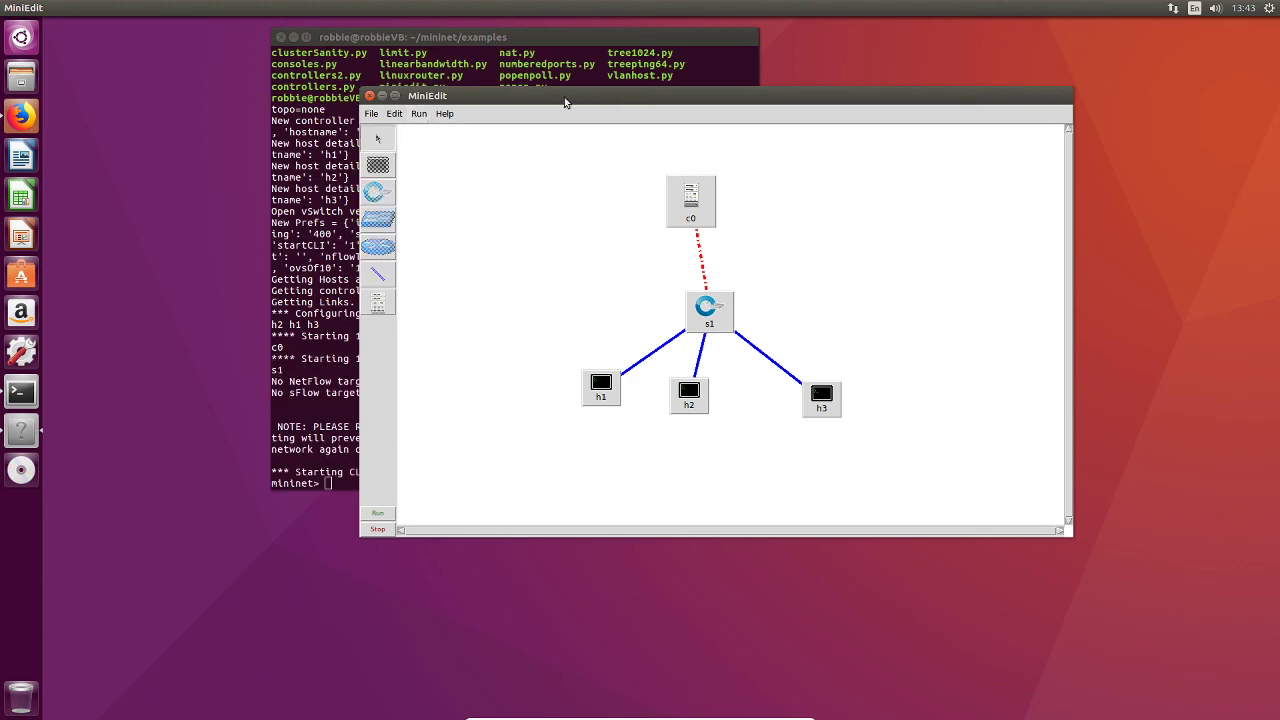
# Step: Test reachability between all hosts with pingall in the Mininet CLI
pyautogui.moveTo(566, 97); pyautogui.dragTo(830, 103)
pyautogui.click(456, 368)
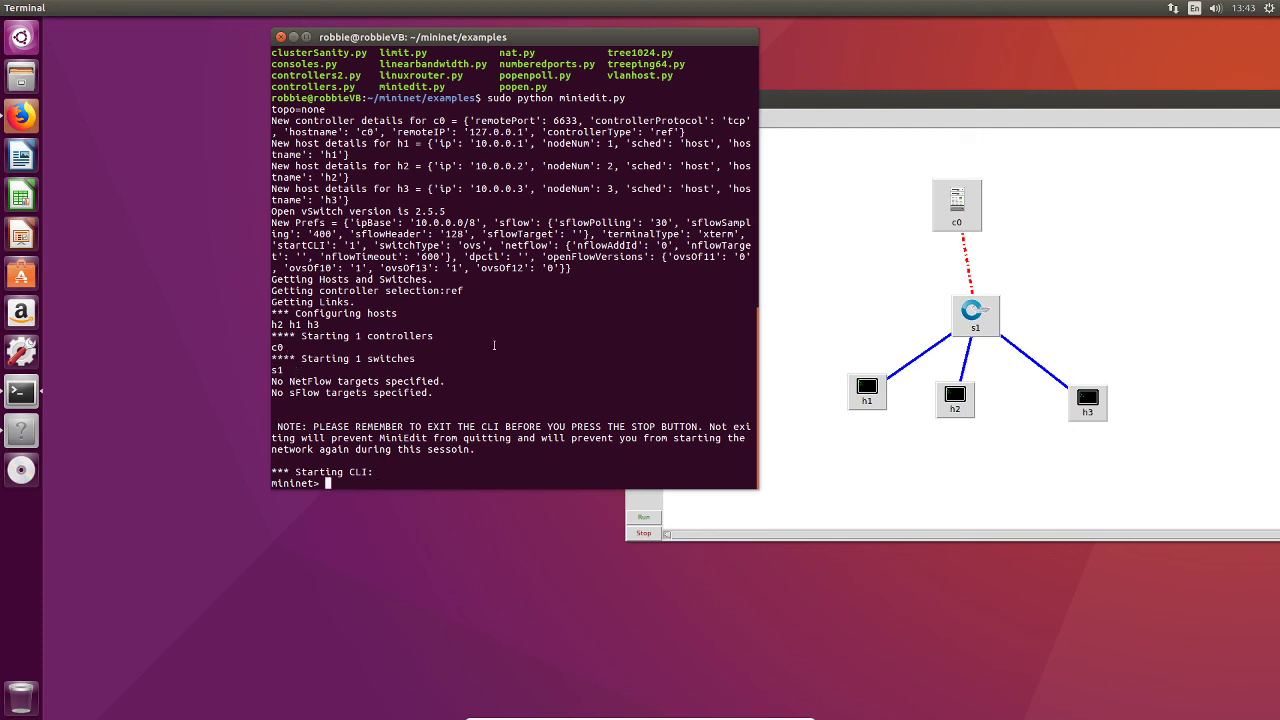
pyautogui.write('pingall')
pyautogui.press('Return')
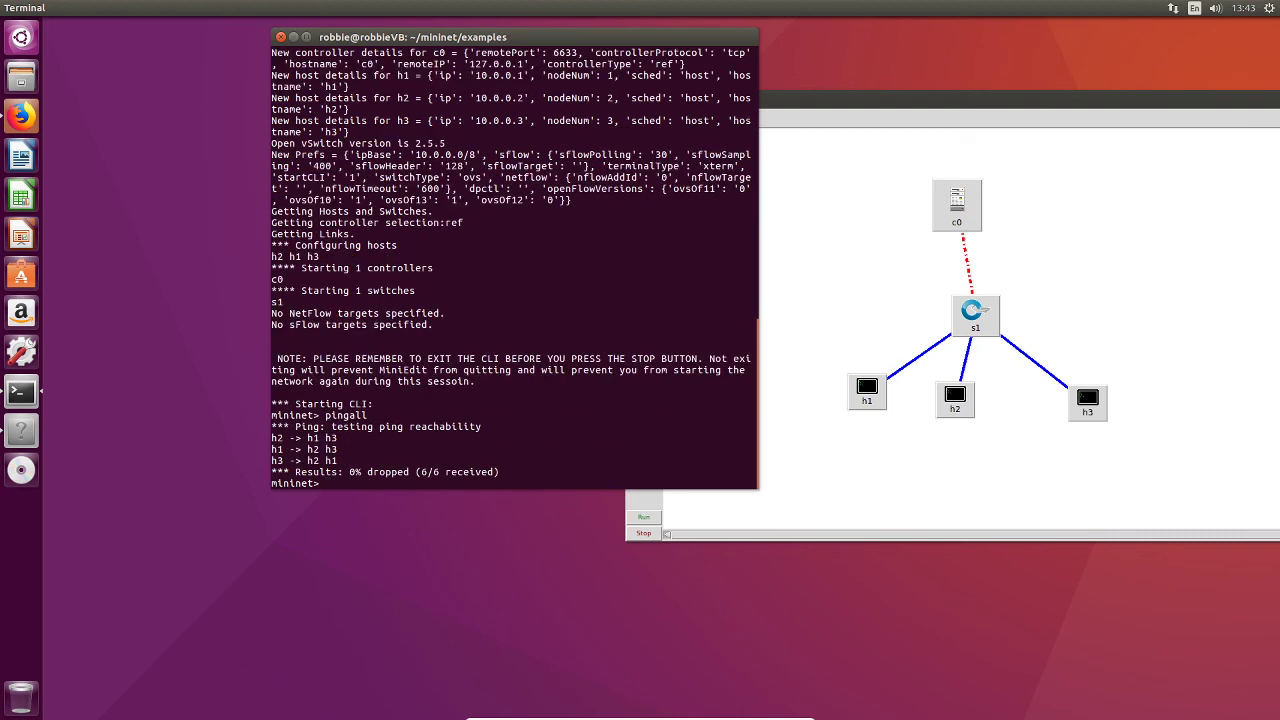
# Step: Ping h2 from h1 with "h1 ping h2" and stop the ping after a few replies
pyautogui.write('h1 ping h2')
pyautogui.press('Return')
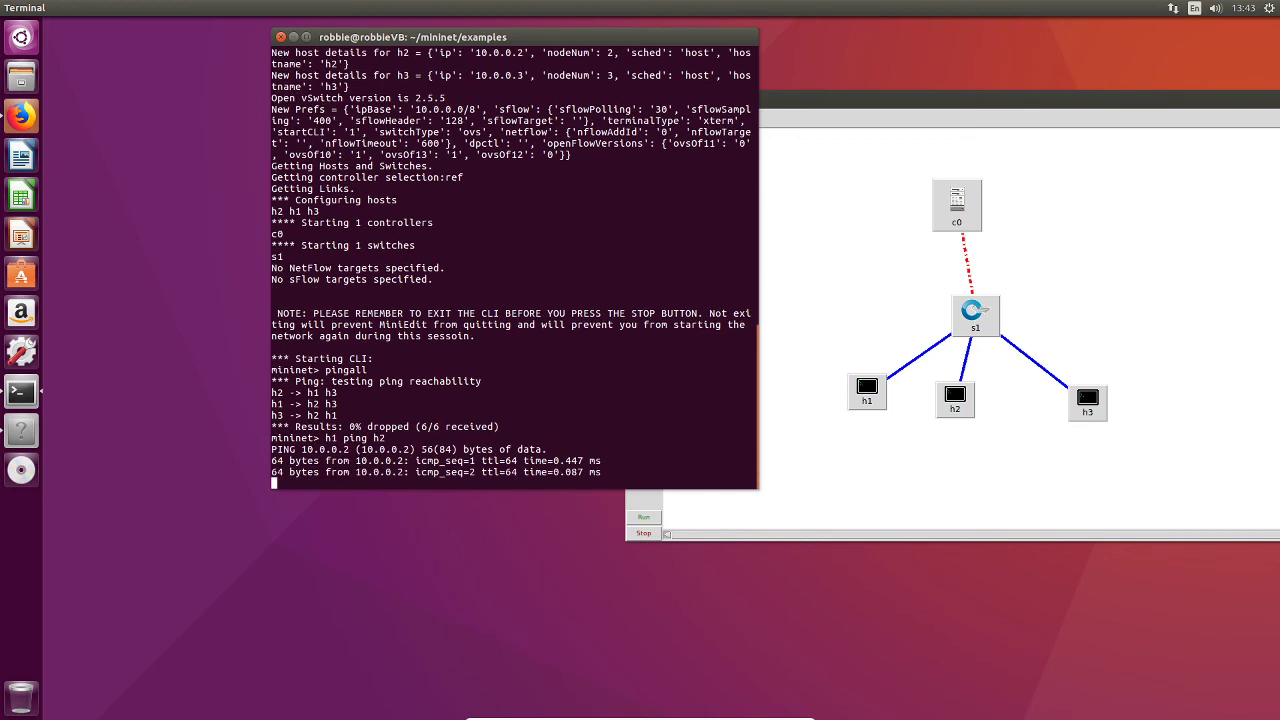
pyautogui.hotkey('ctrl', 'c')
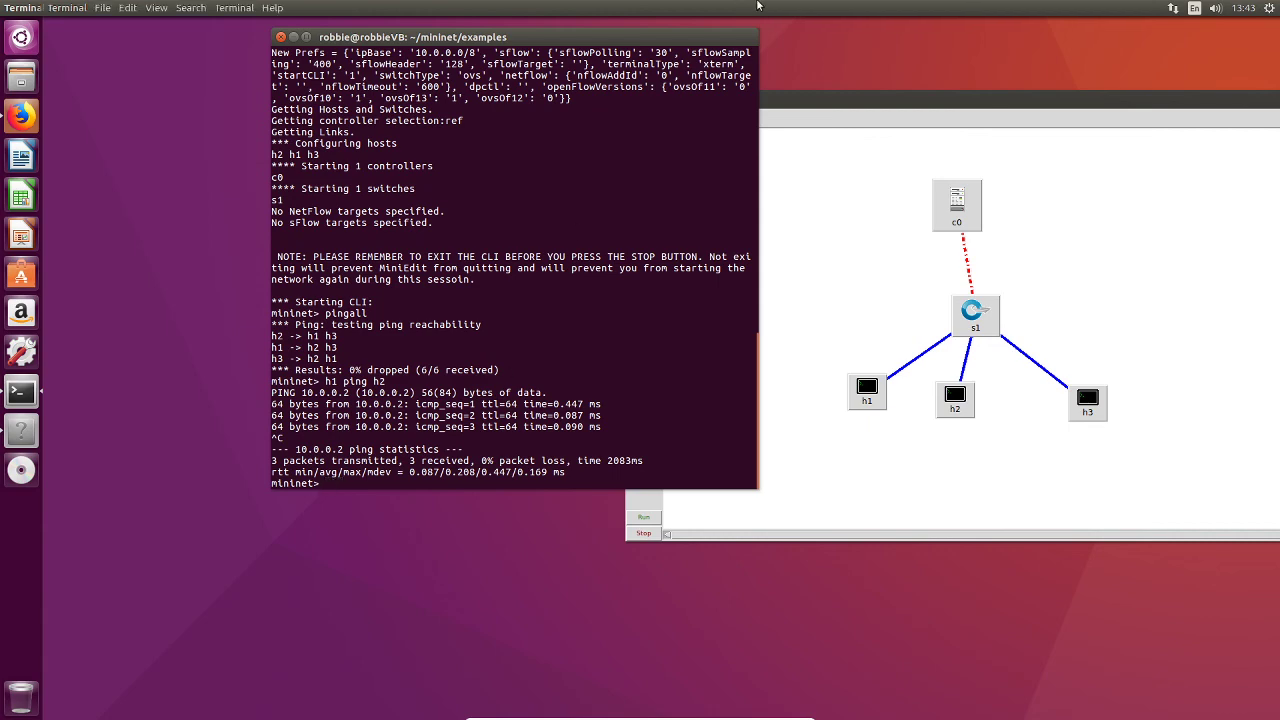
pyautogui.moveTo(676, 38); pyautogui.dragTo(533, 122)
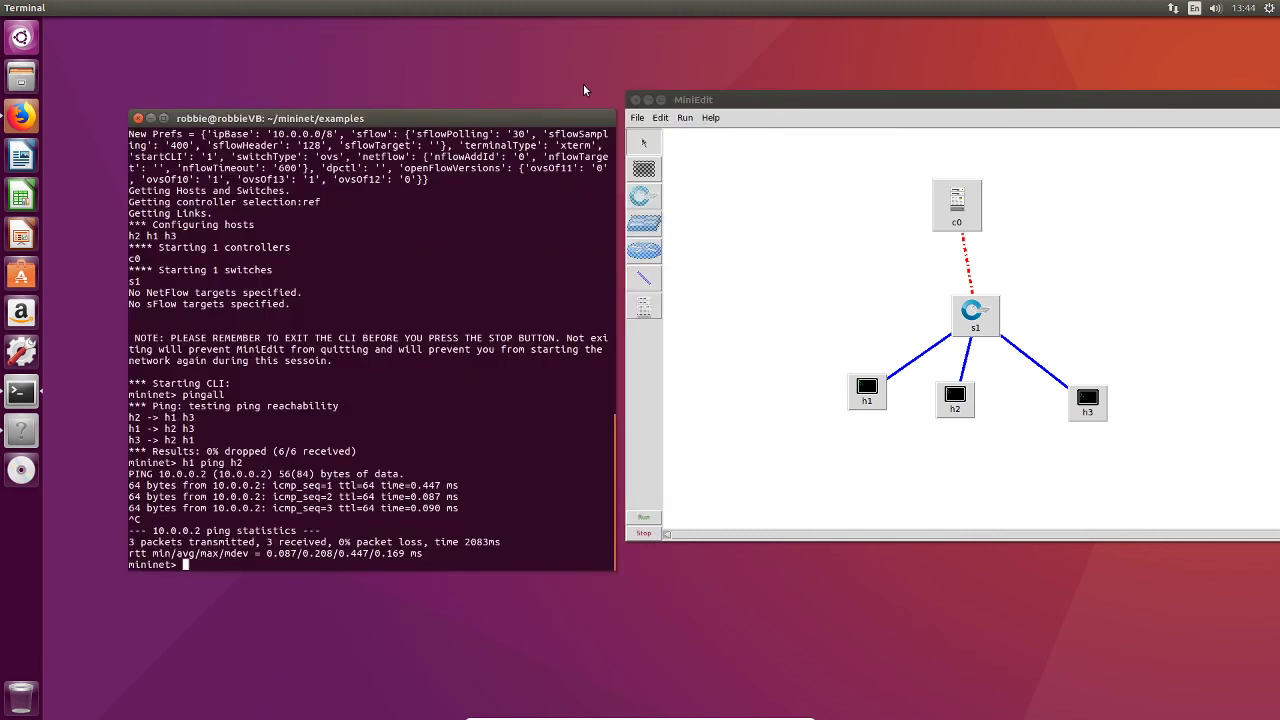